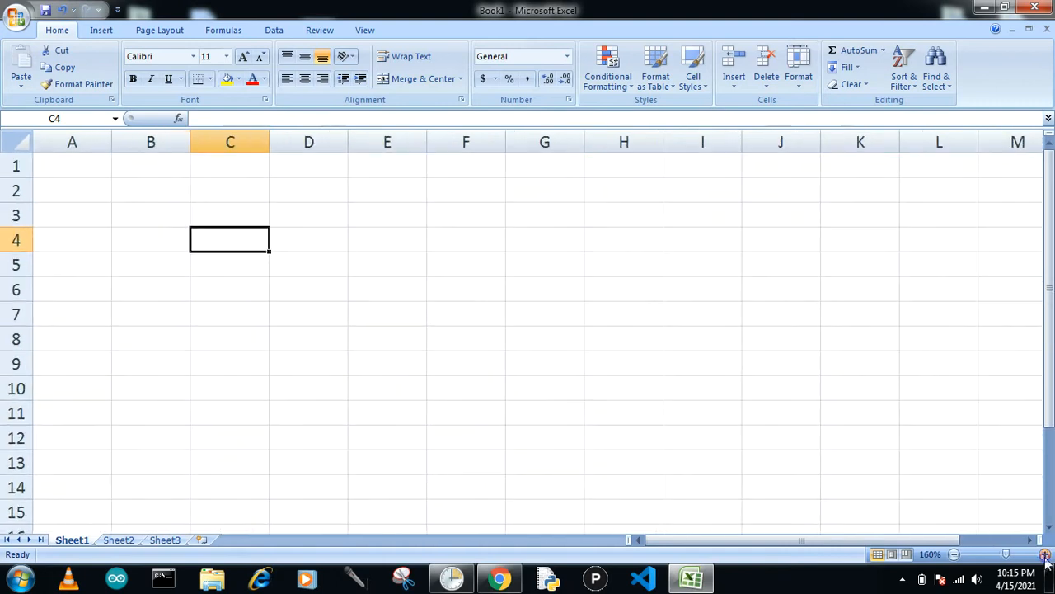
Step: Merge and center cells A1:F2 and enter the title "ABC COMPANY INC" in the merged cell
{"action": "left_click_drag", "start_coordinate": [108, 179], "coordinate": [561, 205]}
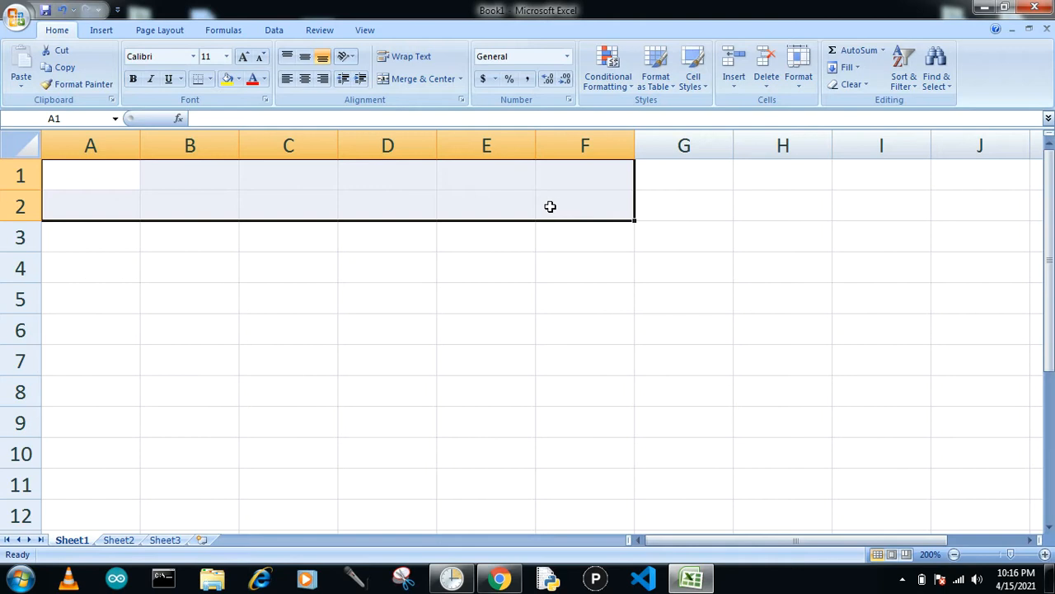
{"action": "left_click", "coordinate": [413, 80]}
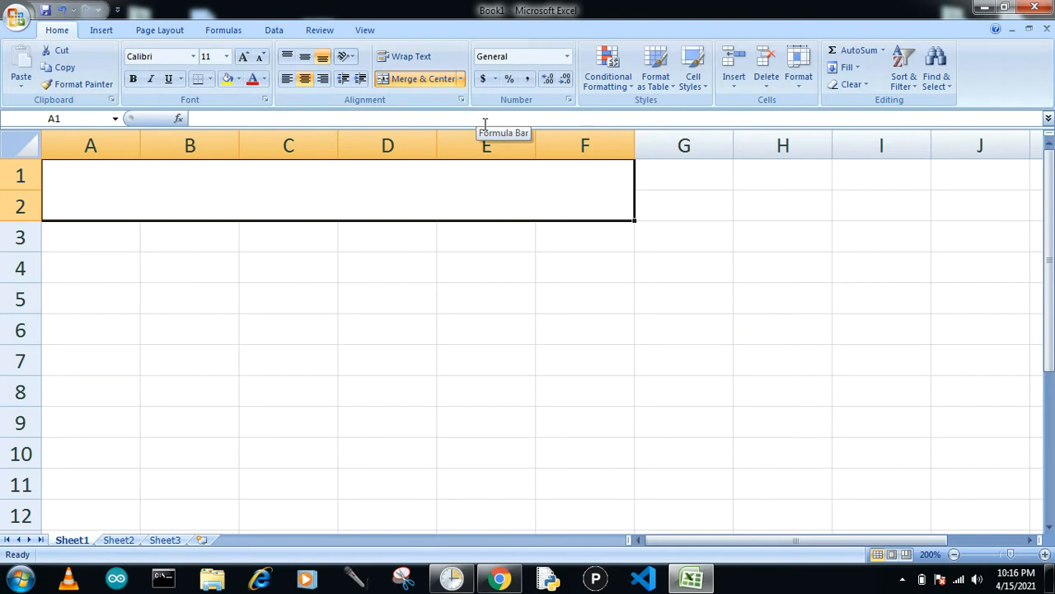
{"action": "type", "text": "AB"}
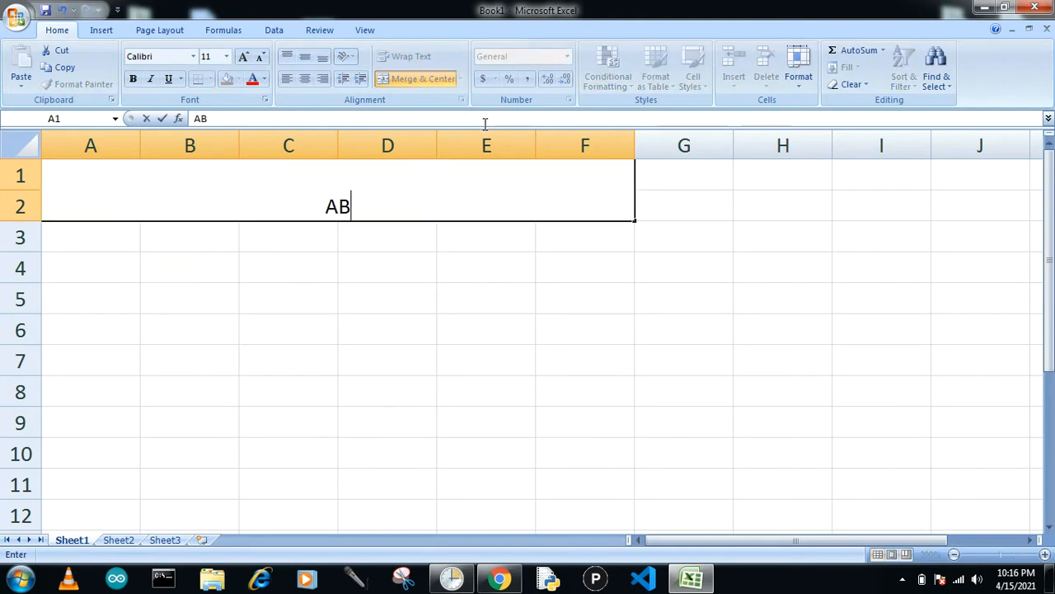
{"action": "type", "text": "C CM"}
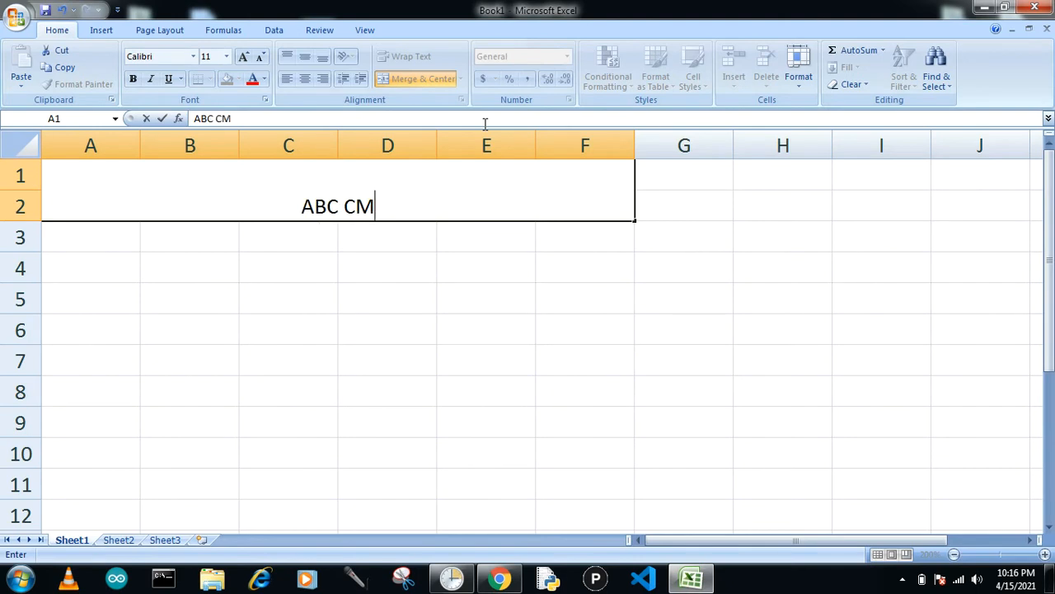
{"action": "key", "text": "BackSpace"}
{"action": "type", "text": "O"}
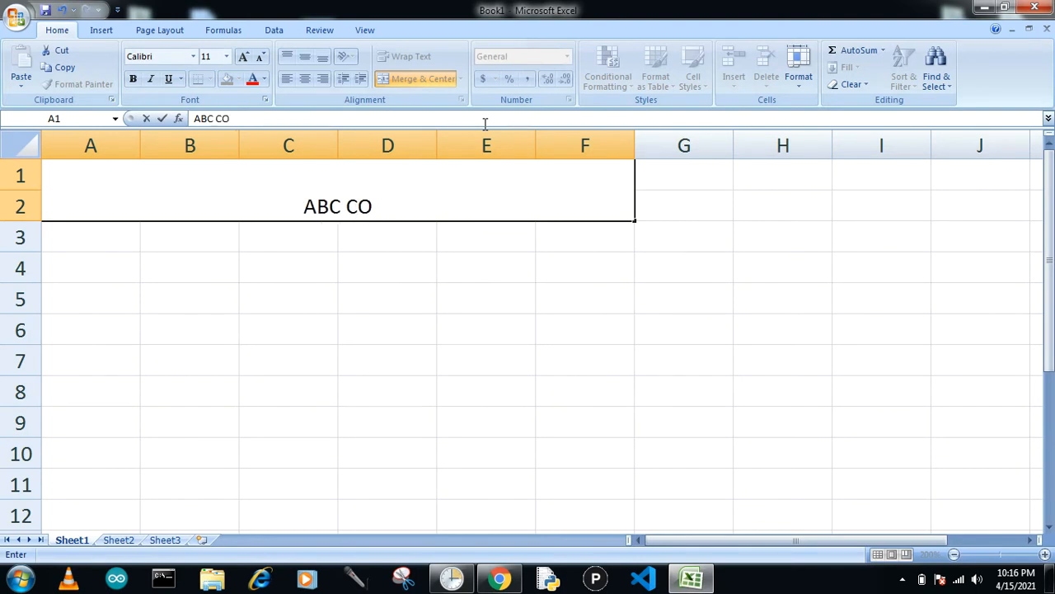
{"action": "type", "text": "MPNA"}
{"action": "key", "text": "BackSpace"}
{"action": "key", "text": "BackSpace"}
{"action": "type", "text": "A"}
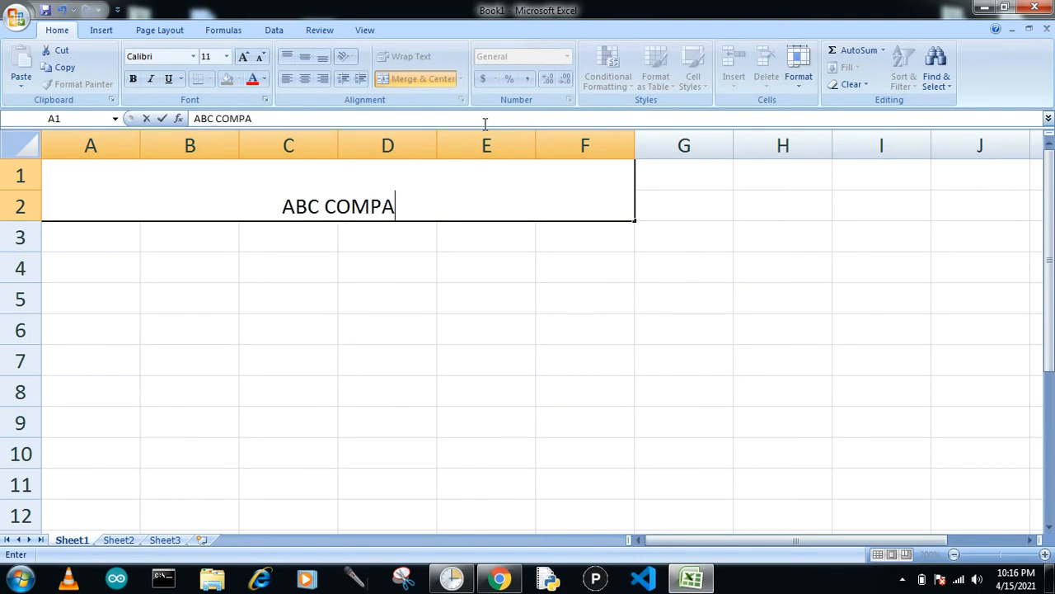
{"action": "type", "text": "NY INCE"}
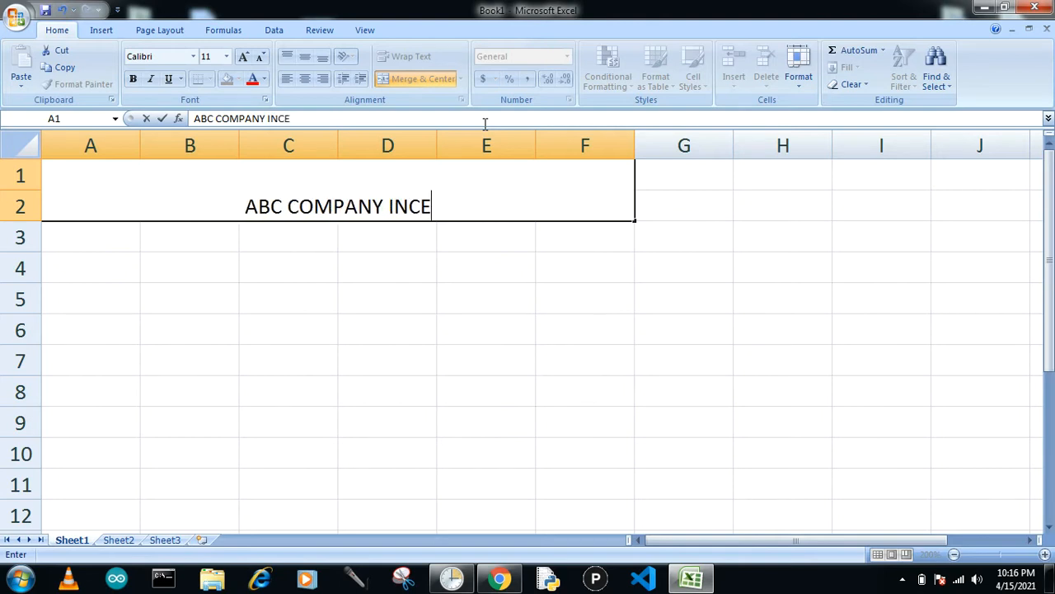
{"action": "key", "text": "BackSpace"}
{"action": "key", "text": "Return"}
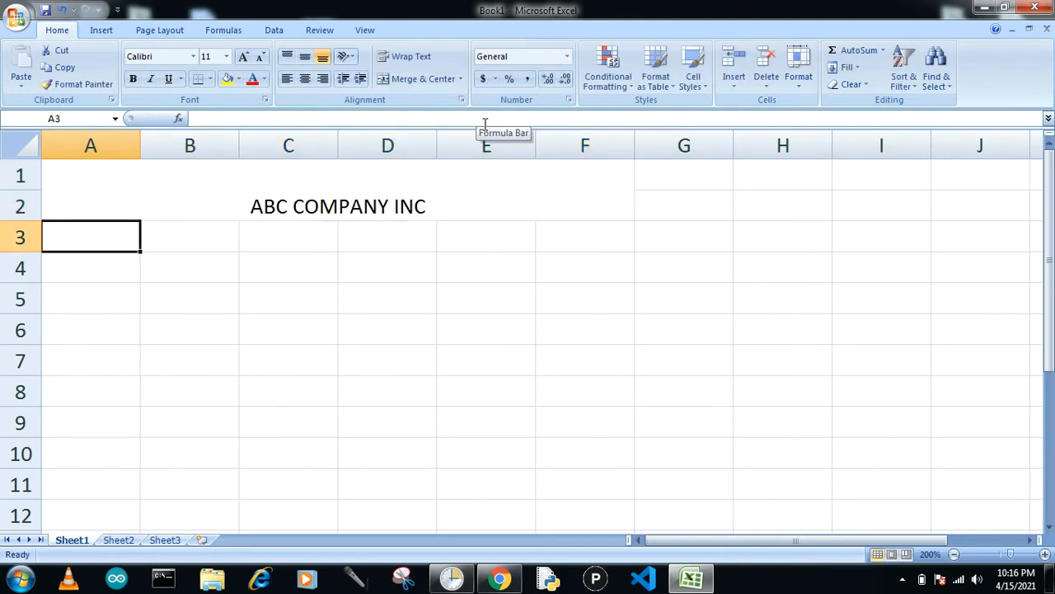
Step: Enter the column headers ID NO, NAME, DEPT, TIME IN and TIME OUT in cells A3 through E3
{"action": "type", "text": "ID NO"}
{"action": "key", "text": "Tab"}
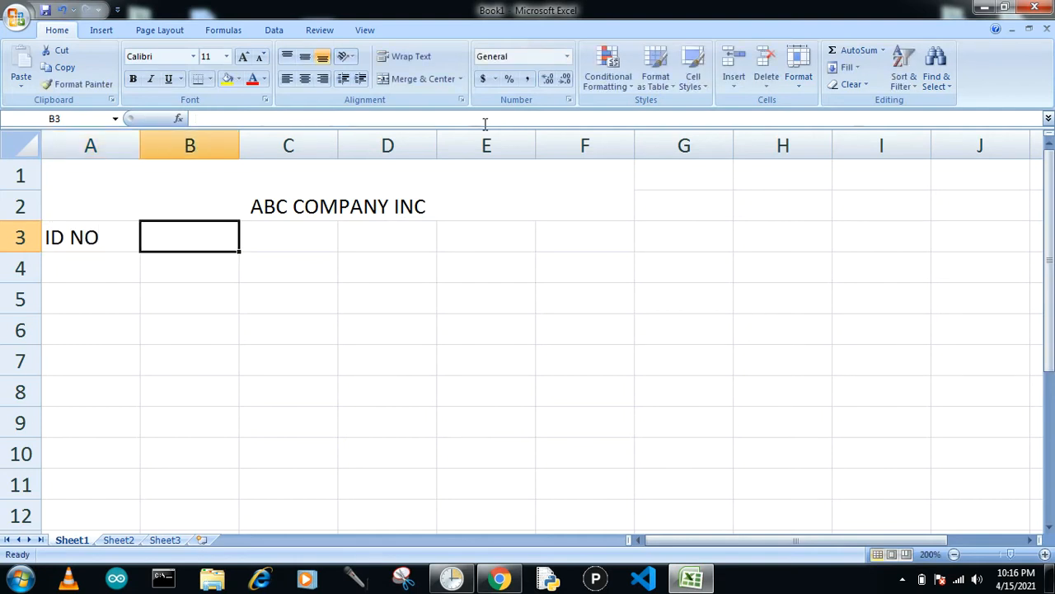
{"action": "type", "text": "NAME"}
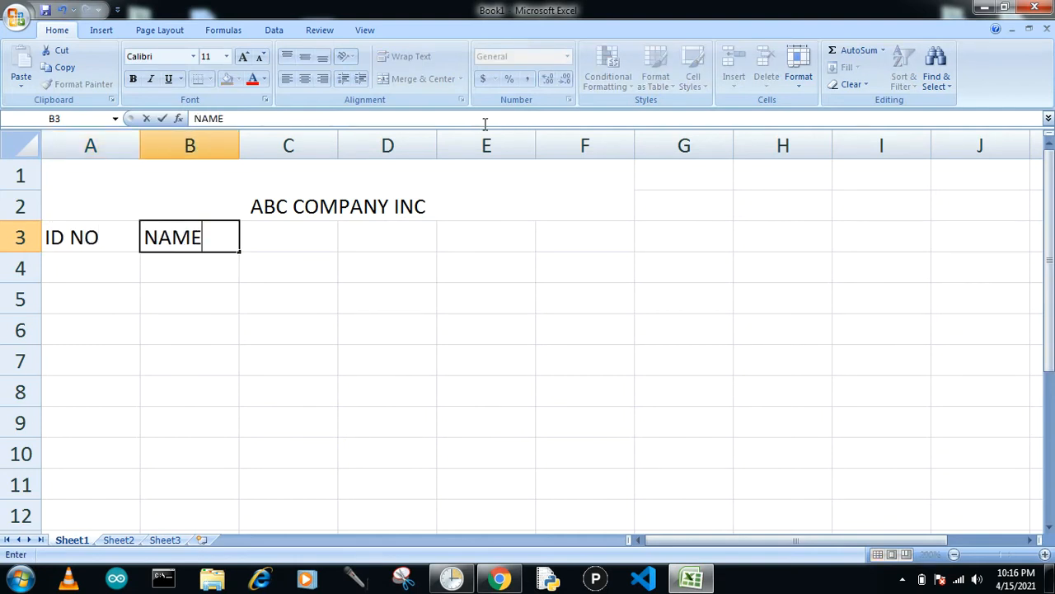
{"action": "key", "text": "Tab"}
{"action": "type", "text": "DEPT"}
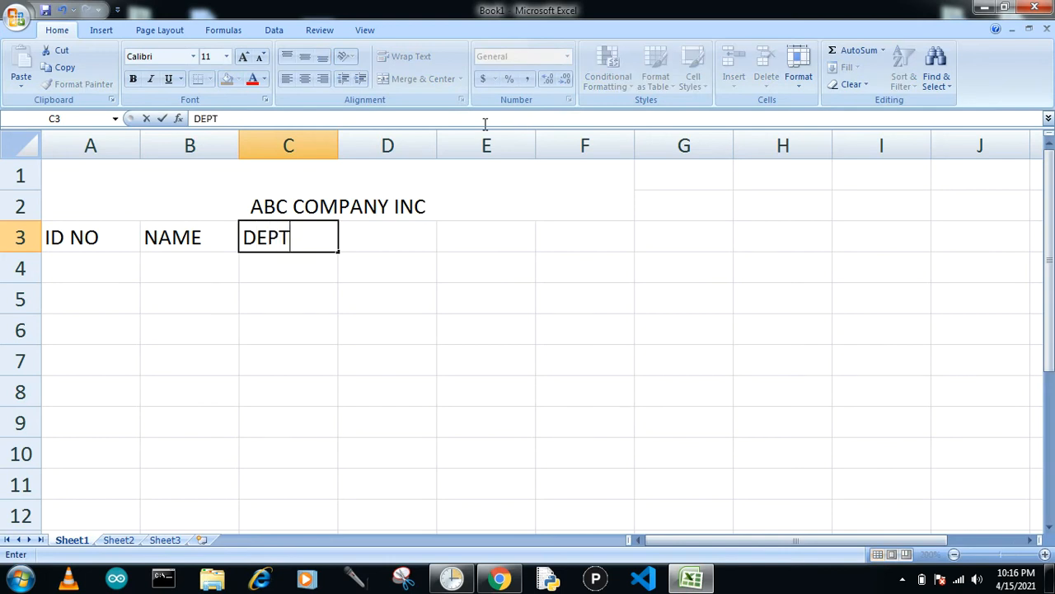
{"action": "key", "text": "Tab"}
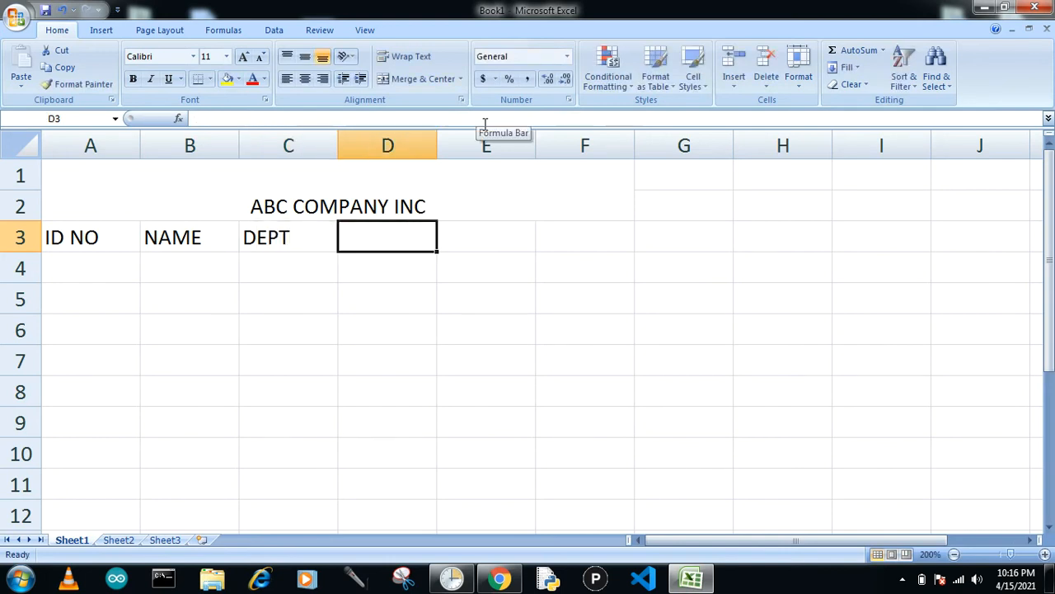
{"action": "type", "text": "TIME IN"}
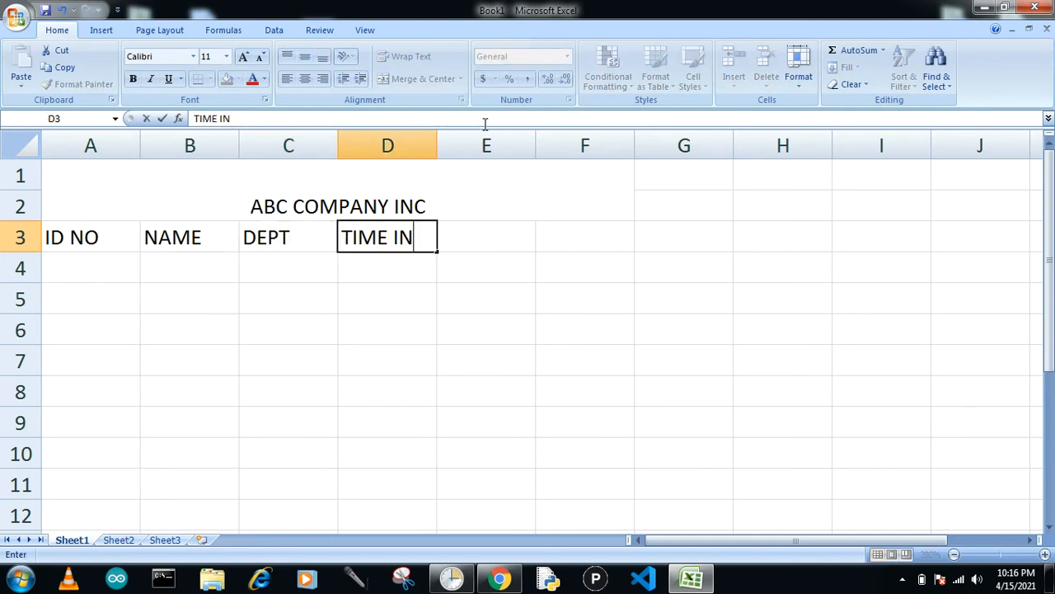
{"action": "key", "text": "Tab"}
{"action": "type", "text": "TIME OUT"}
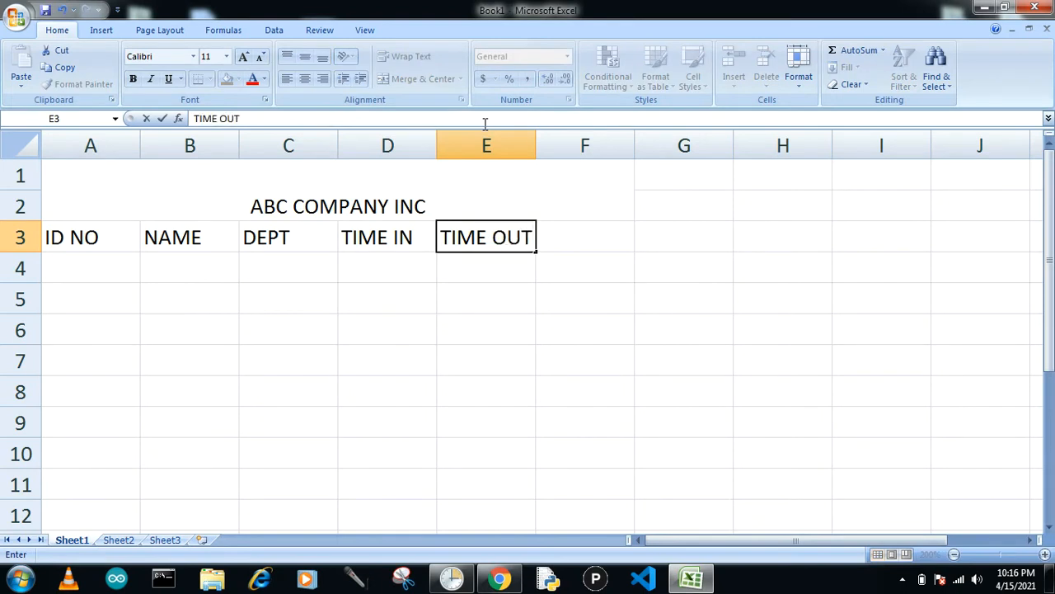
{"action": "key", "text": "Tab"}
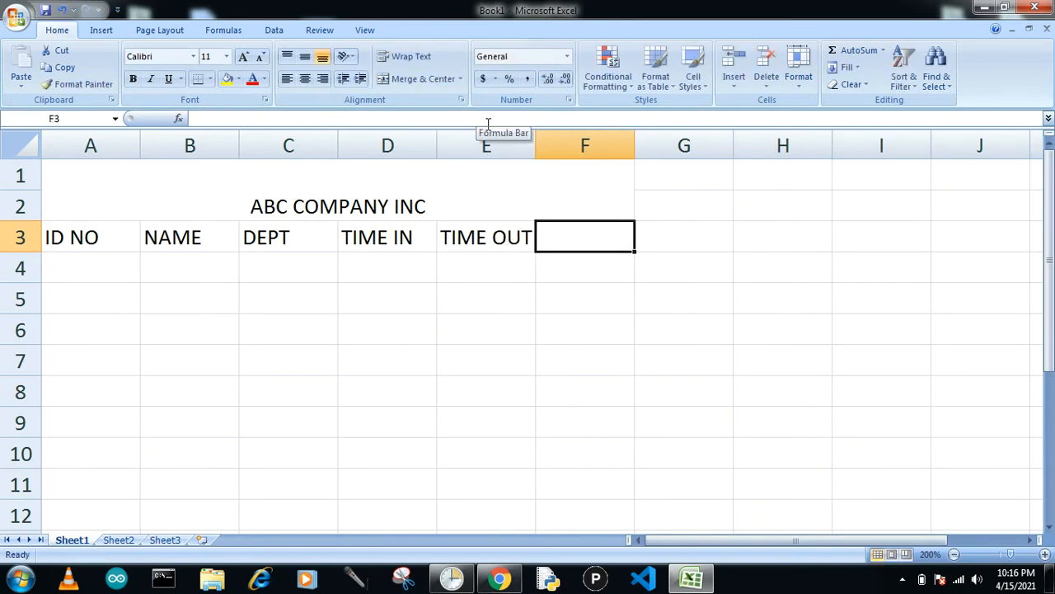
Step: Enter the header "TIME SPEND" in cell F3
{"action": "left_click_drag", "start_coordinate": [613, 240], "coordinate": [642, 239]}
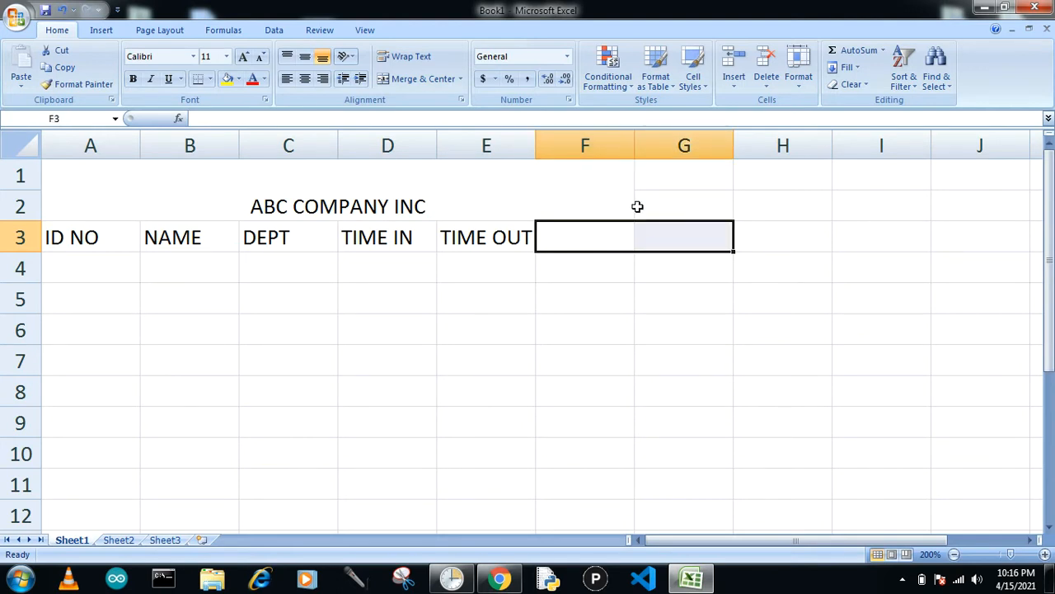
{"action": "type", "text": "tIM"}
{"action": "key", "text": "BackSpace"}
{"action": "key", "text": "BackSpace"}
{"action": "key", "text": "BackSpace"}
{"action": "type", "text": "TIME SPEND"}
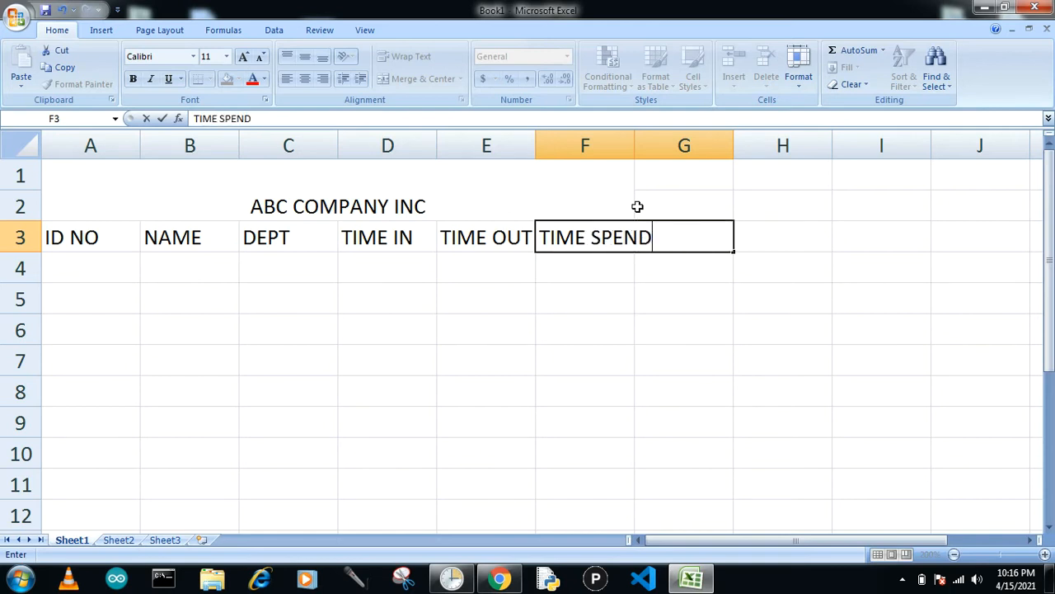
{"action": "key", "text": "Right"}
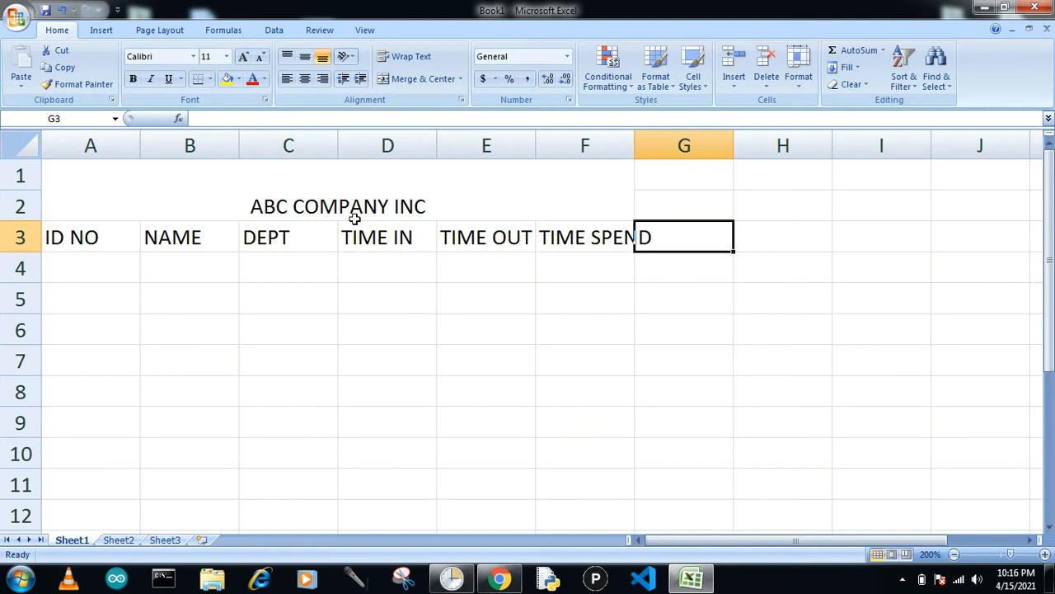
Step: Extend the merged and centered title across A1:G2 and enlarge its font to size 18
{"action": "left_click", "coordinate": [217, 171]}
{"action": "left_click_drag", "start_coordinate": [631, 172], "coordinate": [669, 176]}
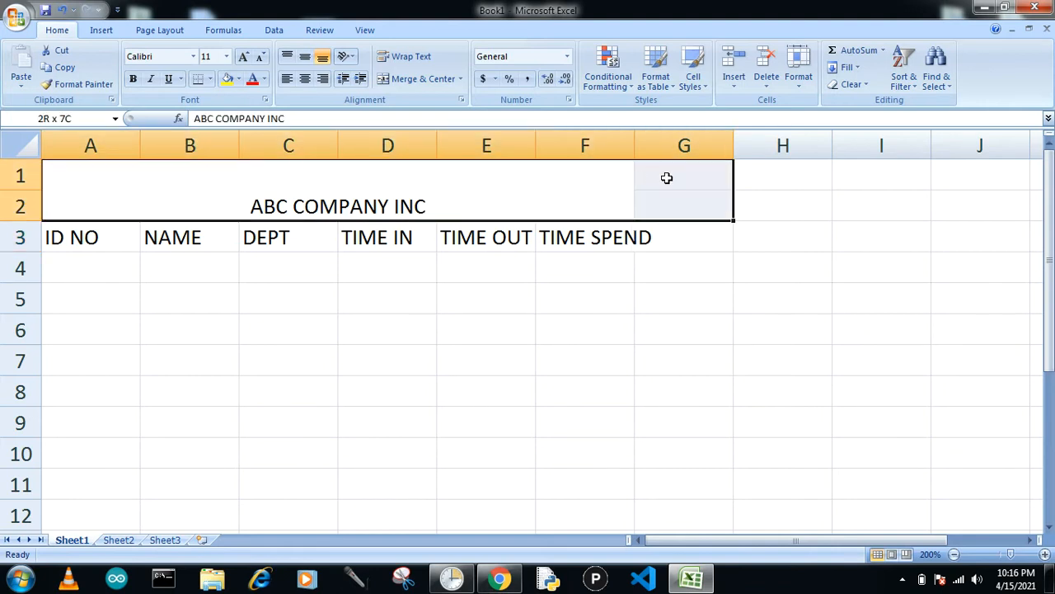
{"action": "left_click", "coordinate": [419, 79]}
{"action": "left_click", "coordinate": [419, 79]}
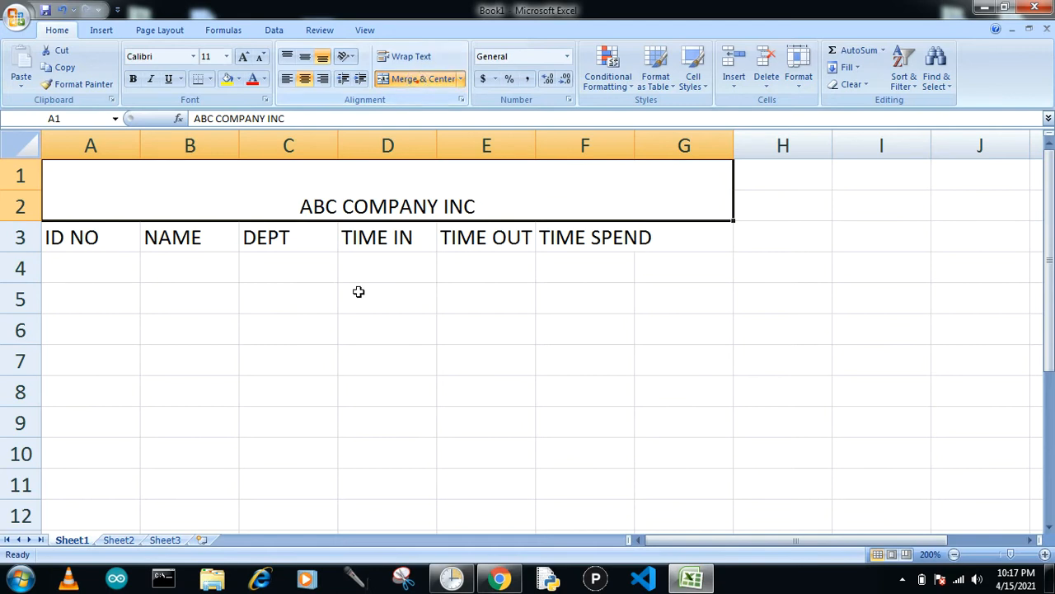
{"action": "left_click", "coordinate": [243, 56]}
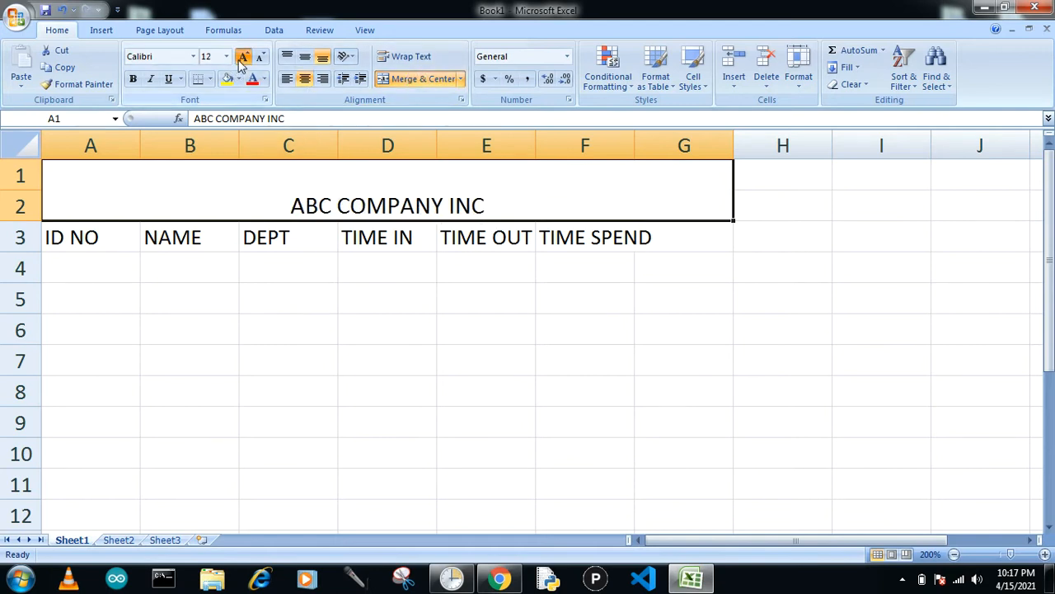
{"action": "left_click", "coordinate": [244, 56]}
{"action": "left_click", "coordinate": [243, 56]}
Step: Merge and center the TIME SPEND header across F3:G3 and the ID NO header across A3:A4
{"action": "left_click", "coordinate": [569, 237]}
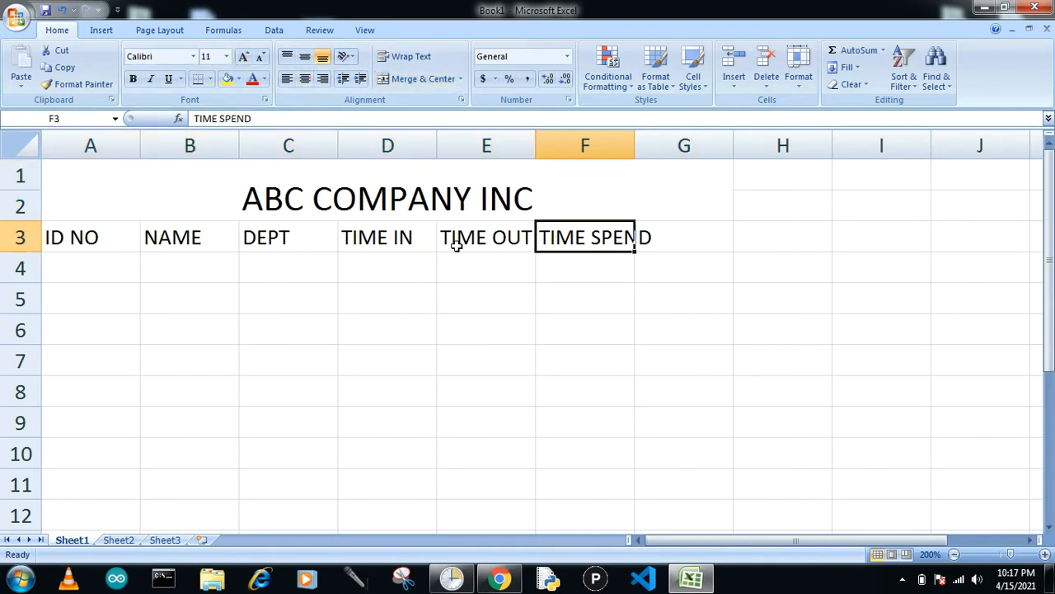
{"action": "left_click_drag", "start_coordinate": [565, 237], "coordinate": [691, 234]}
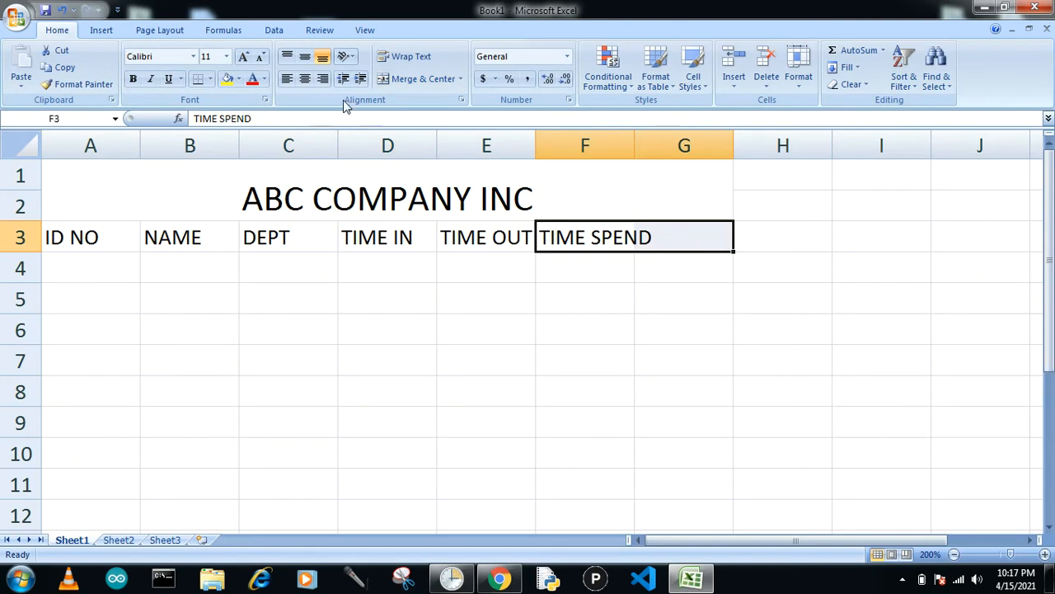
{"action": "left_click", "coordinate": [400, 79]}
{"action": "left_click_drag", "start_coordinate": [99, 237], "coordinate": [104, 259]}
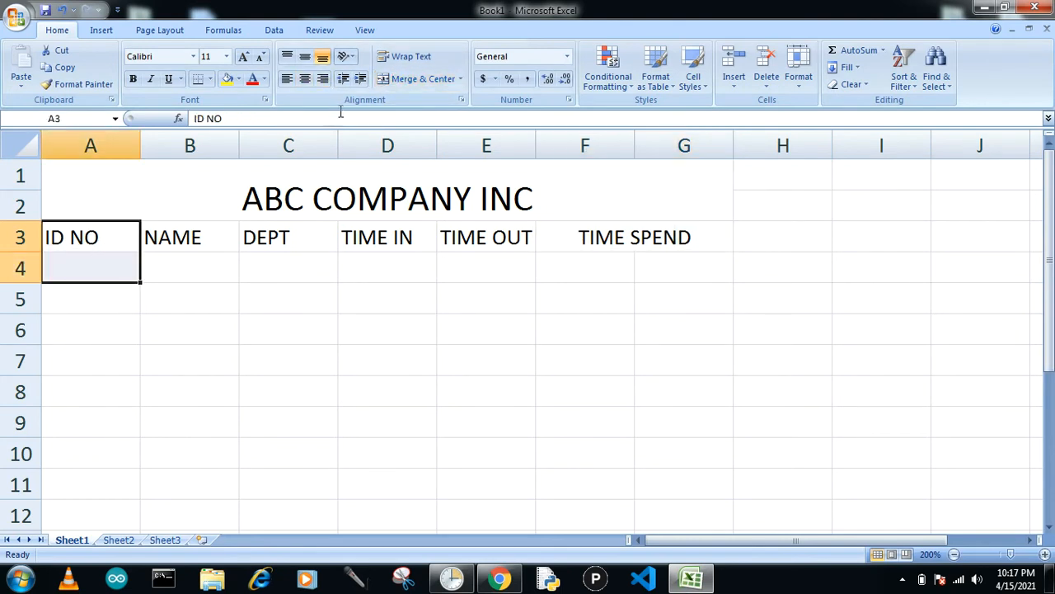
{"action": "left_click", "coordinate": [426, 79]}
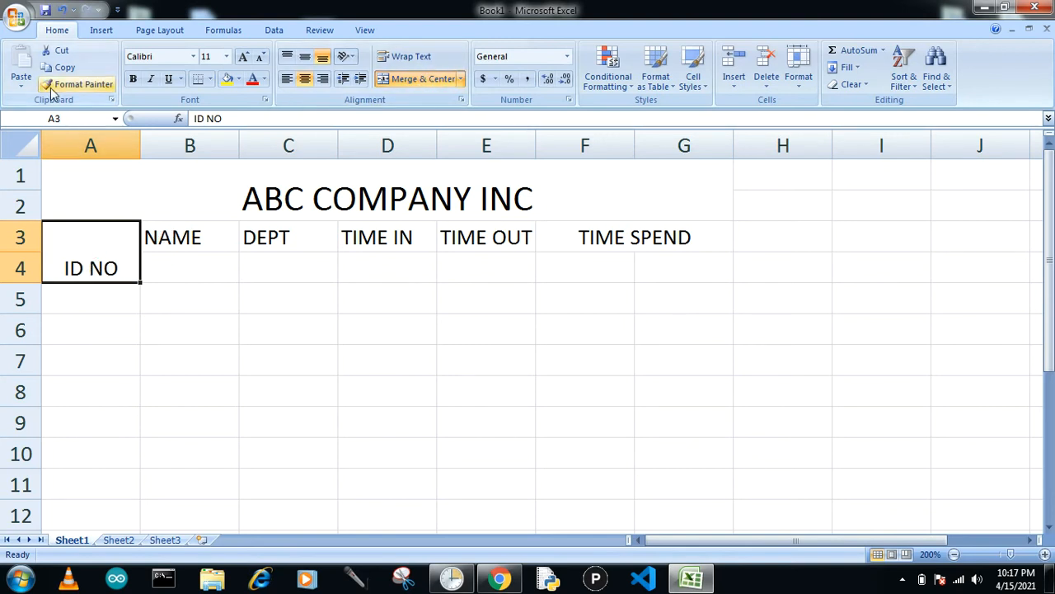
Step: Copy the ID NO cell's format to the headers in B3:E4 and middle-align the title and all headers vertically
{"action": "left_click", "coordinate": [86, 86]}
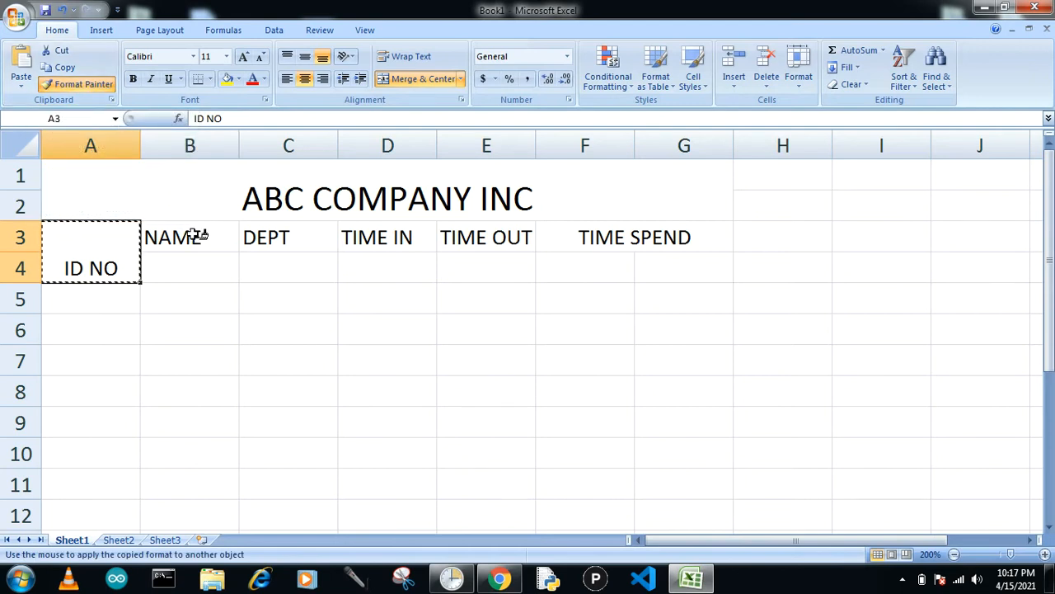
{"action": "mouse_move", "coordinate": [198, 237]}
{"action": "left_mouse_down"}
{"action": "mouse_move", "coordinate": [295, 264]}
{"action": "mouse_move", "coordinate": [478, 244]}
{"action": "mouse_move", "coordinate": [484, 266]}
{"action": "left_mouse_up"}
{"action": "left_click", "coordinate": [493, 400]}
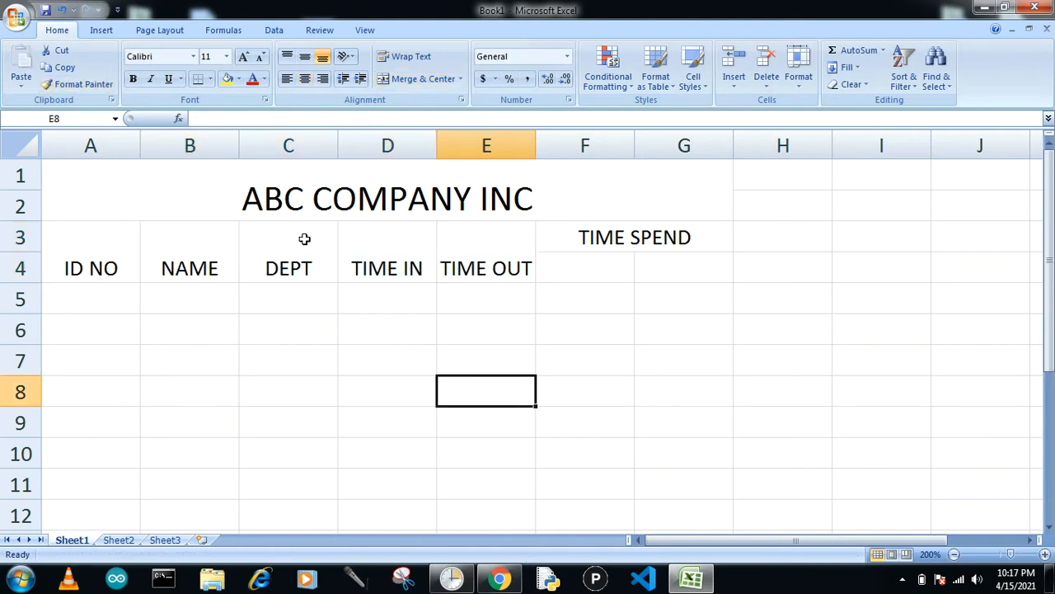
{"action": "left_click_drag", "start_coordinate": [113, 195], "coordinate": [636, 238]}
{"action": "left_click", "coordinate": [304, 56]}
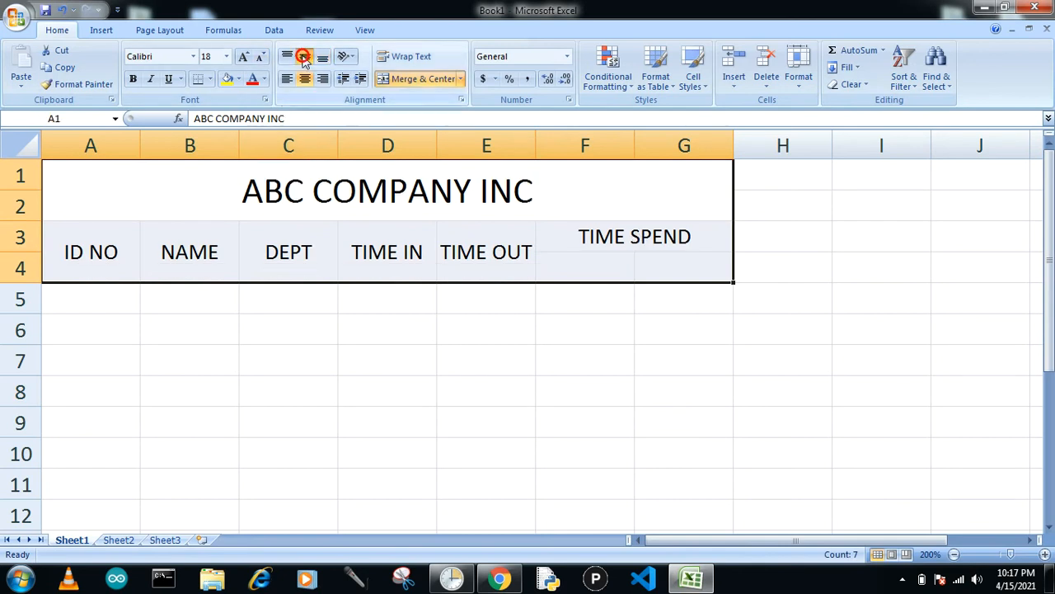
Step: Make the ABC COMPANY INC title bold and enlarge its font to size 28
{"action": "left_click", "coordinate": [190, 196]}
{"action": "left_click", "coordinate": [133, 79]}
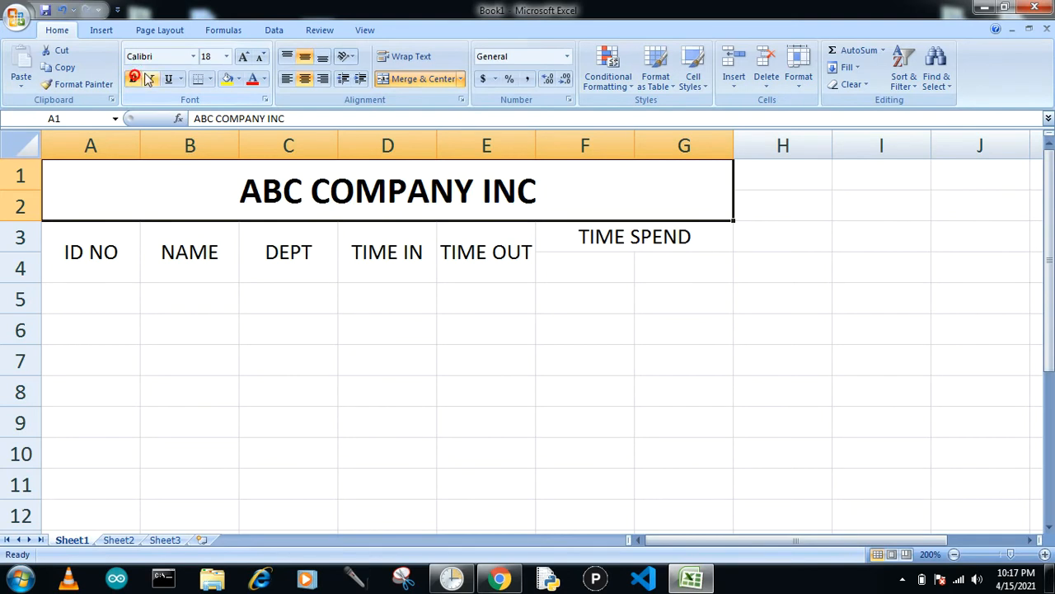
{"action": "left_click", "coordinate": [242, 56]}
{"action": "left_click", "coordinate": [242, 56]}
{"action": "left_click", "coordinate": [241, 56]}
{"action": "left_click", "coordinate": [242, 56]}
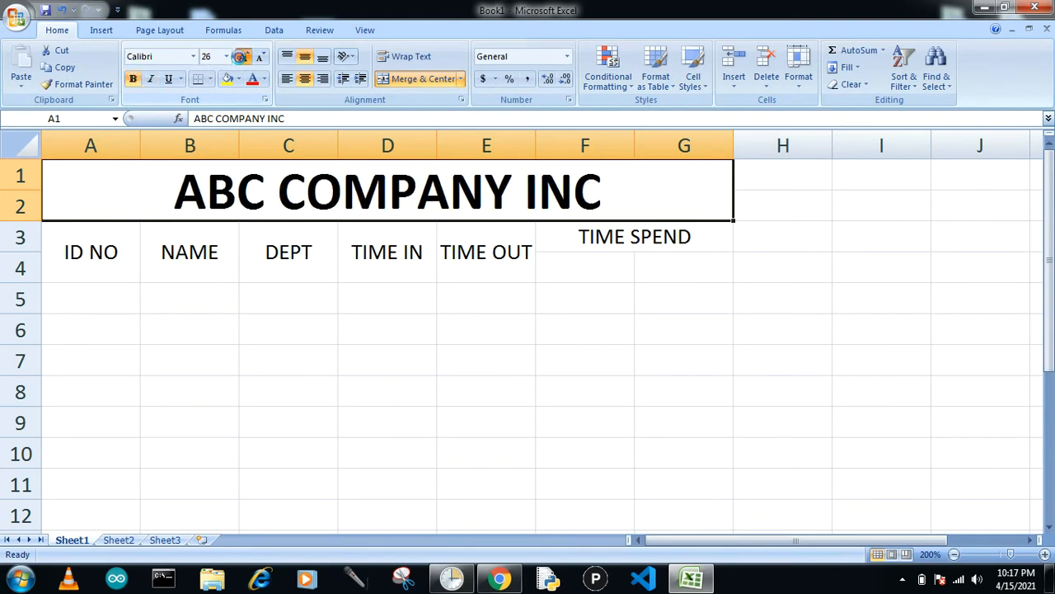
{"action": "left_click", "coordinate": [242, 56]}
Step: Enter the subheaders HOURS in F4 and MINUTES in G4 under TIME SPEND, and select cell A5
{"action": "left_click_drag", "start_coordinate": [88, 247], "coordinate": [629, 238]}
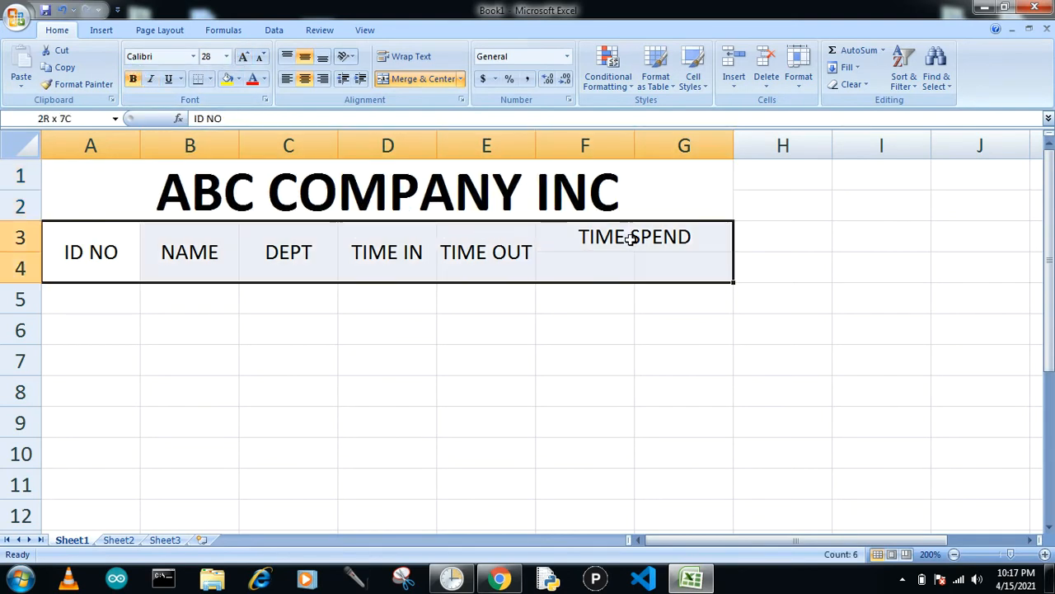
{"action": "left_click", "coordinate": [569, 268]}
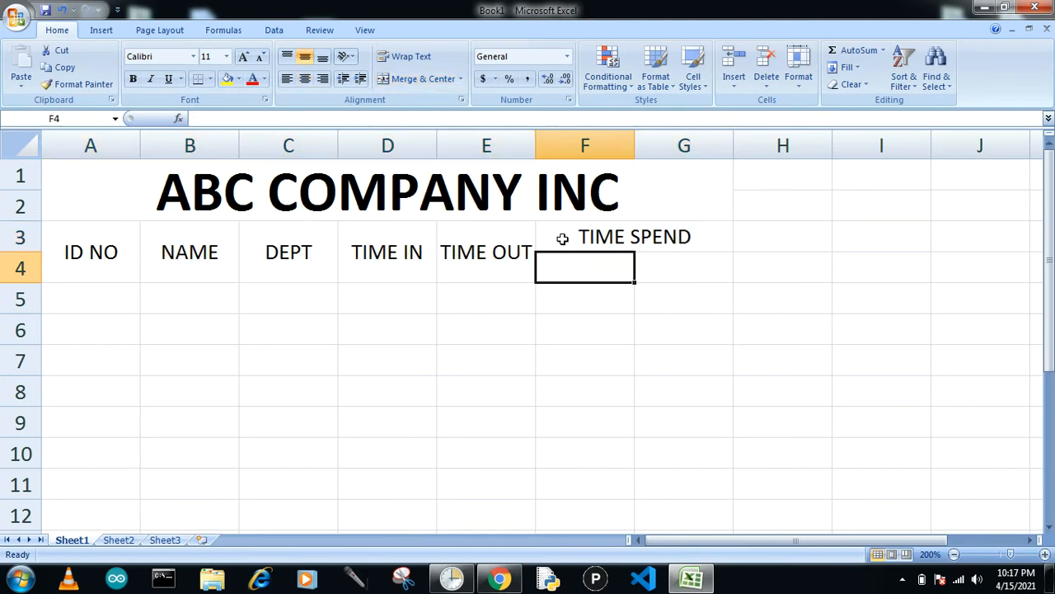
{"action": "type", "text": "HOURS"}
{"action": "key", "text": "Tab"}
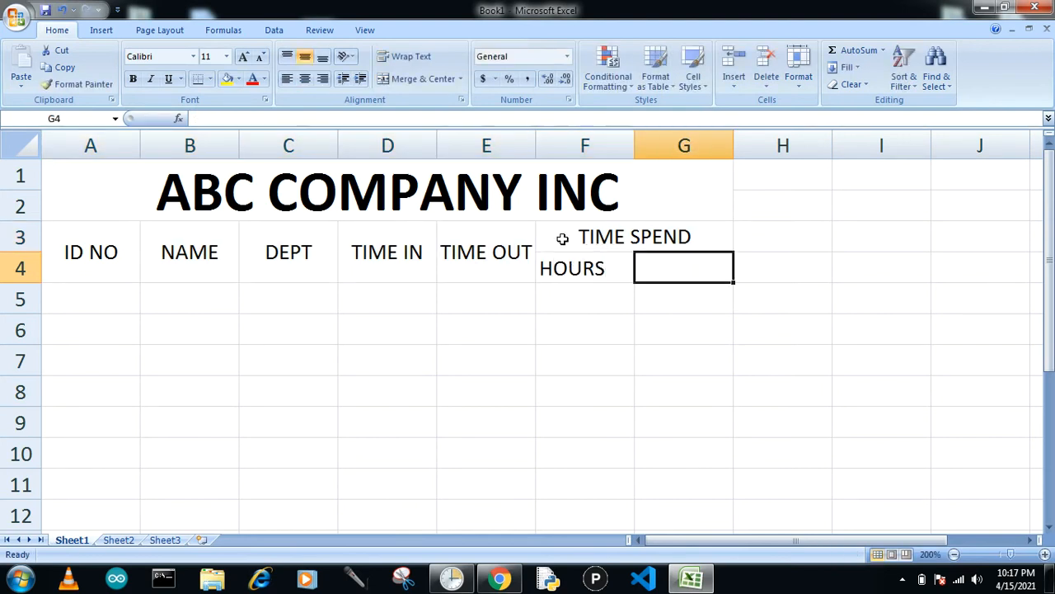
{"action": "type", "text": "MINUTS"}
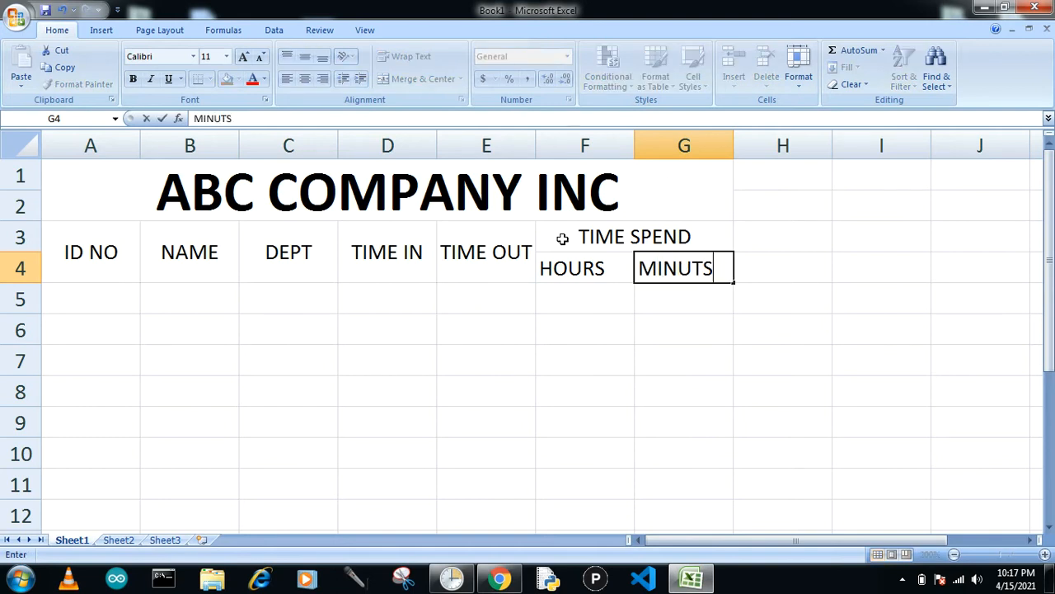
{"action": "key", "text": "BackSpace"}
{"action": "key", "text": "BackSpace"}
{"action": "key", "text": "BackSpace"}
{"action": "type", "text": "UTES"}
{"action": "key", "text": "Return"}
{"action": "key", "text": "Left"}
{"action": "key", "text": "Left"}
{"action": "key", "text": "Left"}
{"action": "key", "text": "Left"}
{"action": "key", "text": "Left"}
{"action": "key", "text": "Left"}
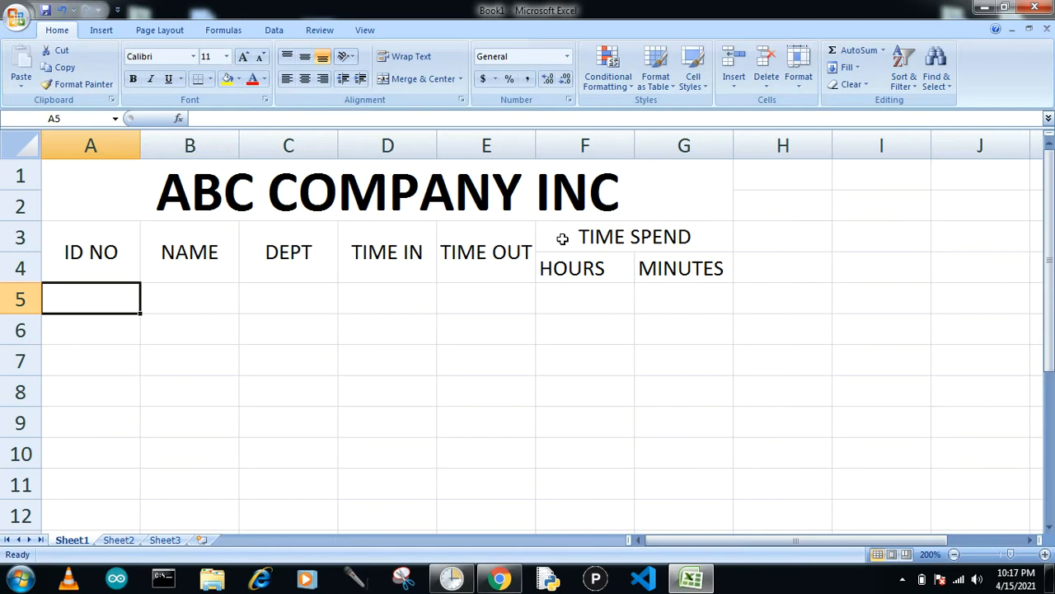
Step: Enter the three employees' four-digit ID numbers under ID NO in cells A5 to A7
{"action": "type", "text": "100"}
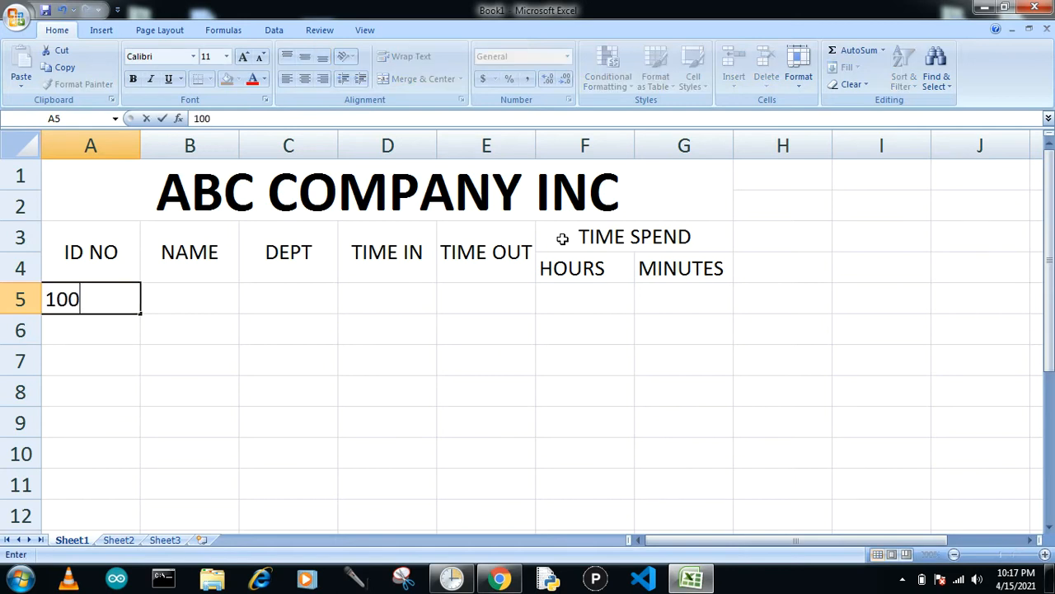
{"action": "type", "text": "1"}
{"action": "key", "text": "Return"}
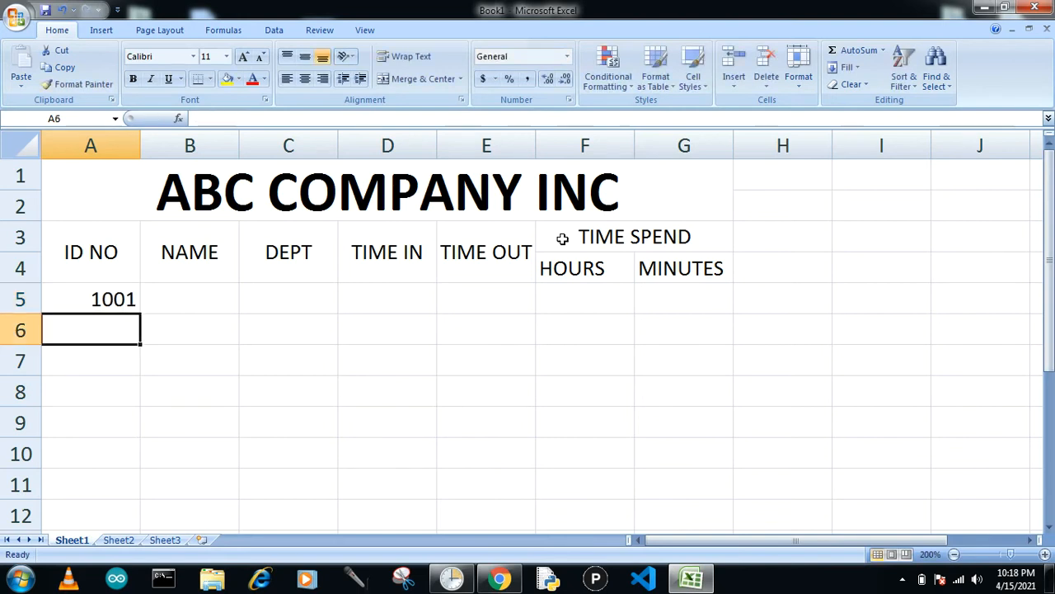
{"action": "type", "text": "24"}
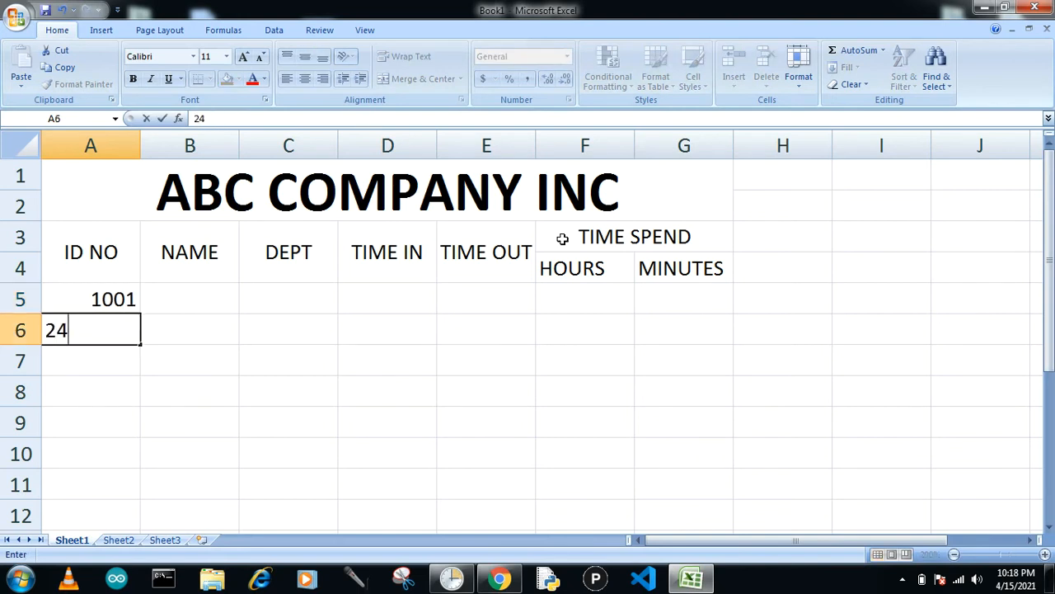
{"action": "type", "text": "98"}
{"action": "key", "text": "Return"}
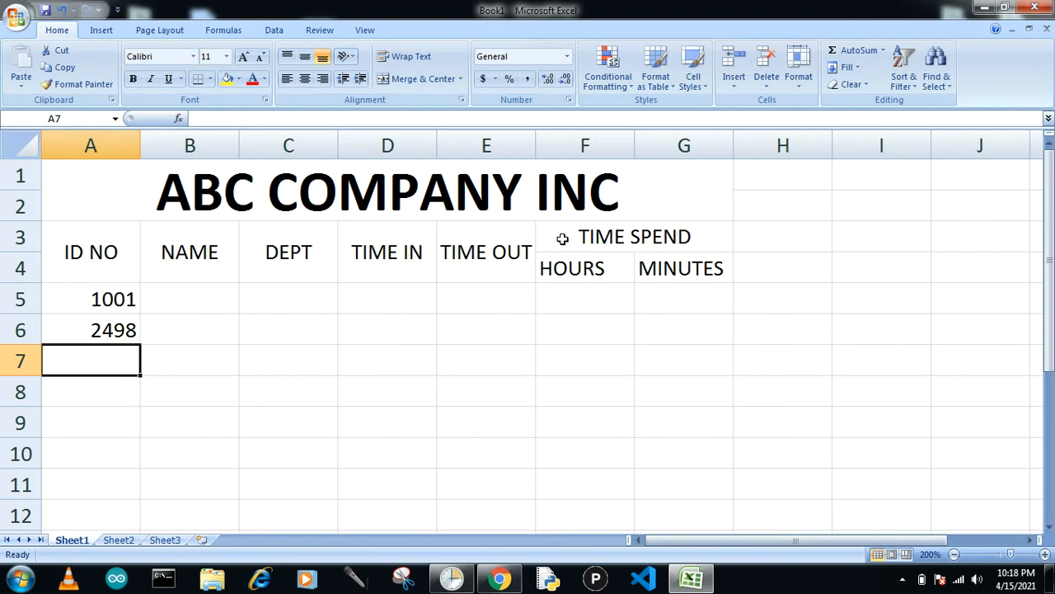
{"action": "type", "text": "4321"}
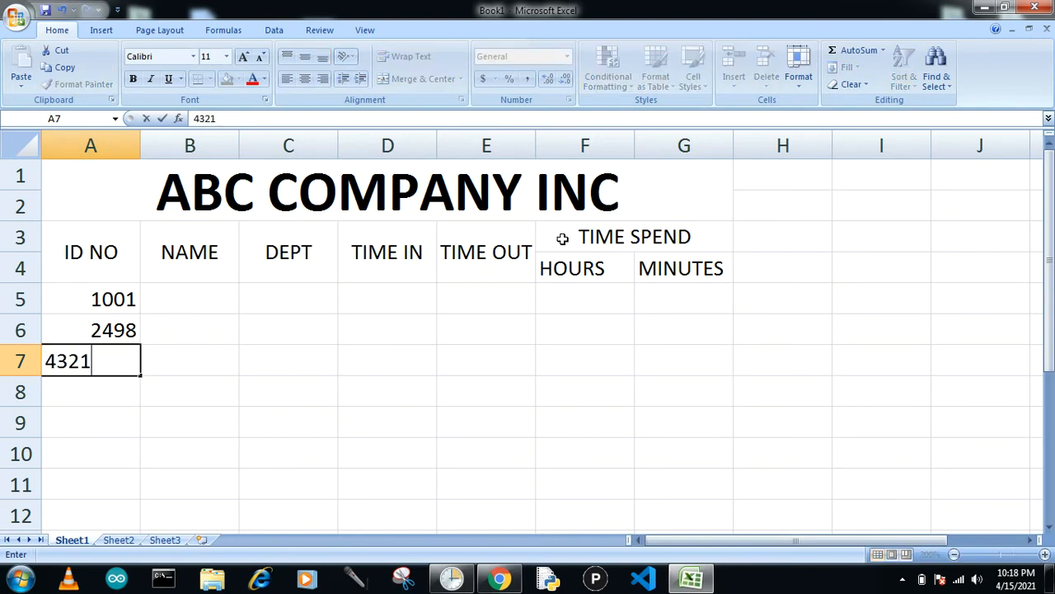
{"action": "key", "text": "Return"}
Step: Enter the first employee's name in B5 and the department Finance in C5
{"action": "key", "text": "Up"}
{"action": "key", "text": "Up"}
{"action": "key", "text": "Up"}
{"action": "key", "text": "Right"}
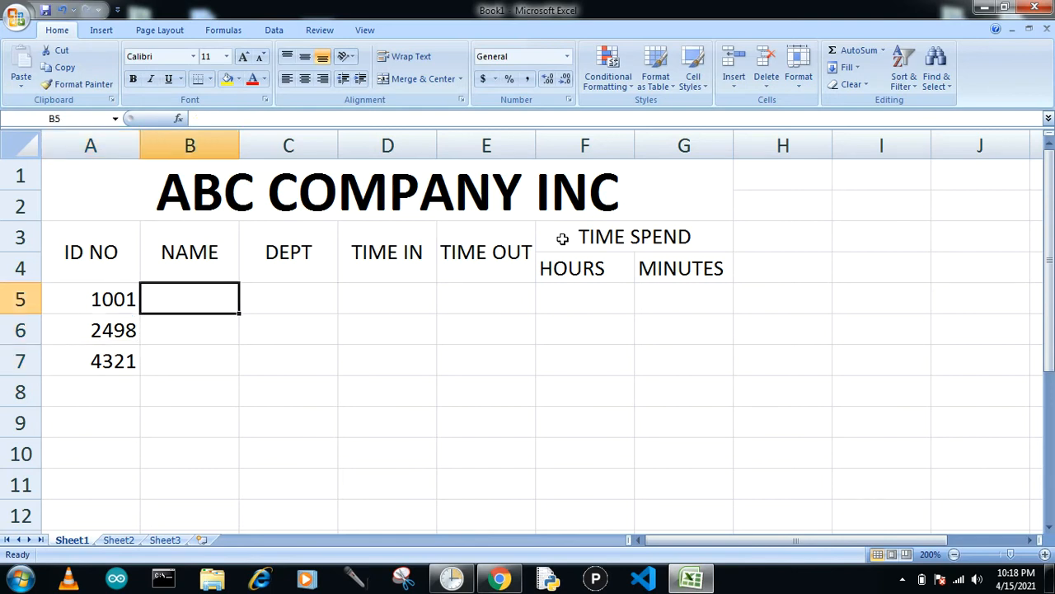
{"action": "type", "text": "ja"}
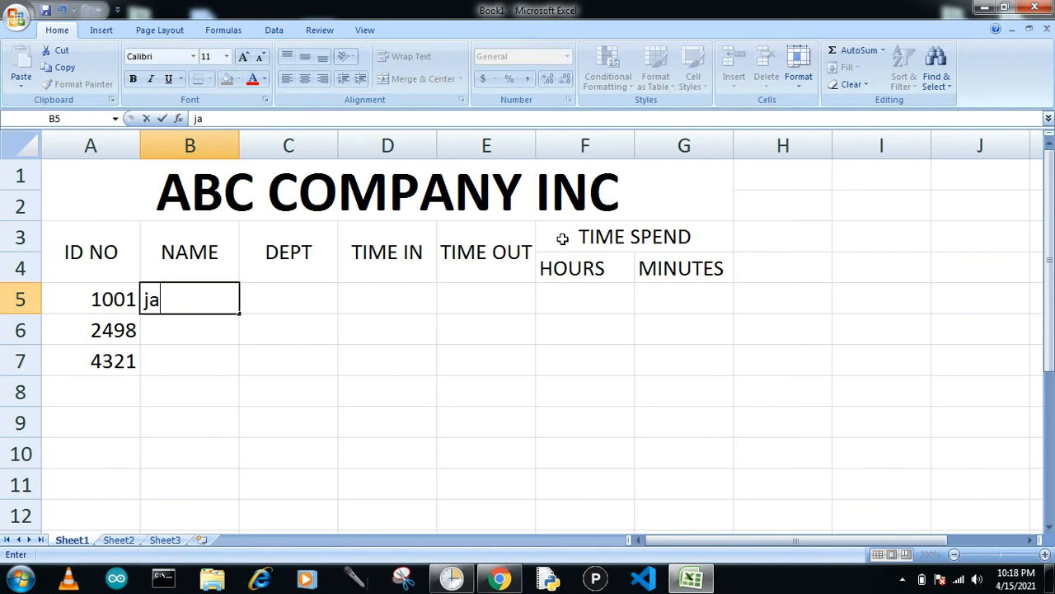
{"action": "key", "text": "BackSpace"}
{"action": "key", "text": "BackSpace"}
{"action": "type", "text": "James"}
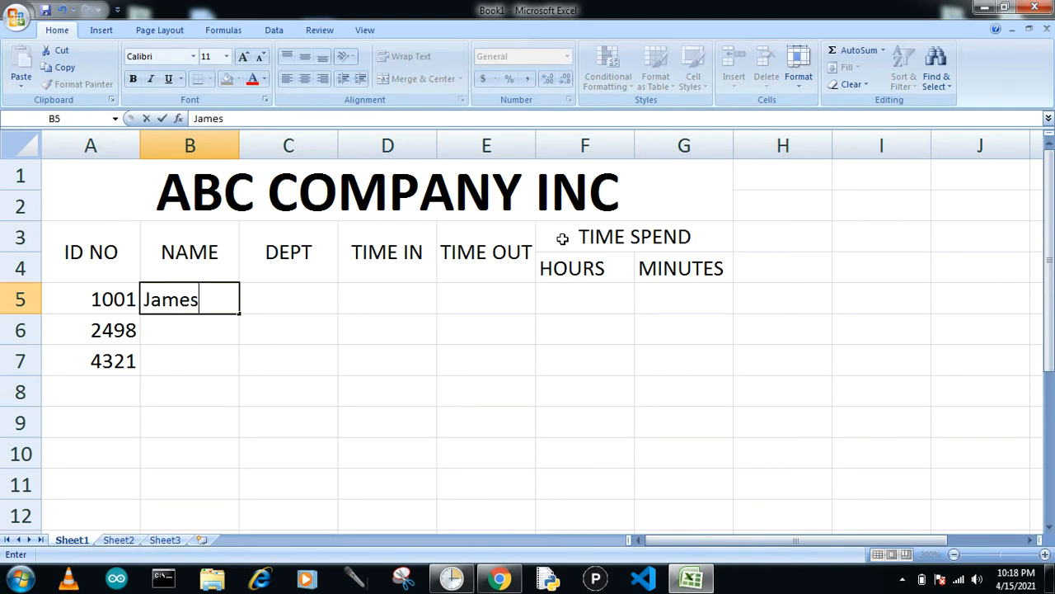
{"action": "key", "text": "Tab"}
{"action": "type", "text": "Finance"}
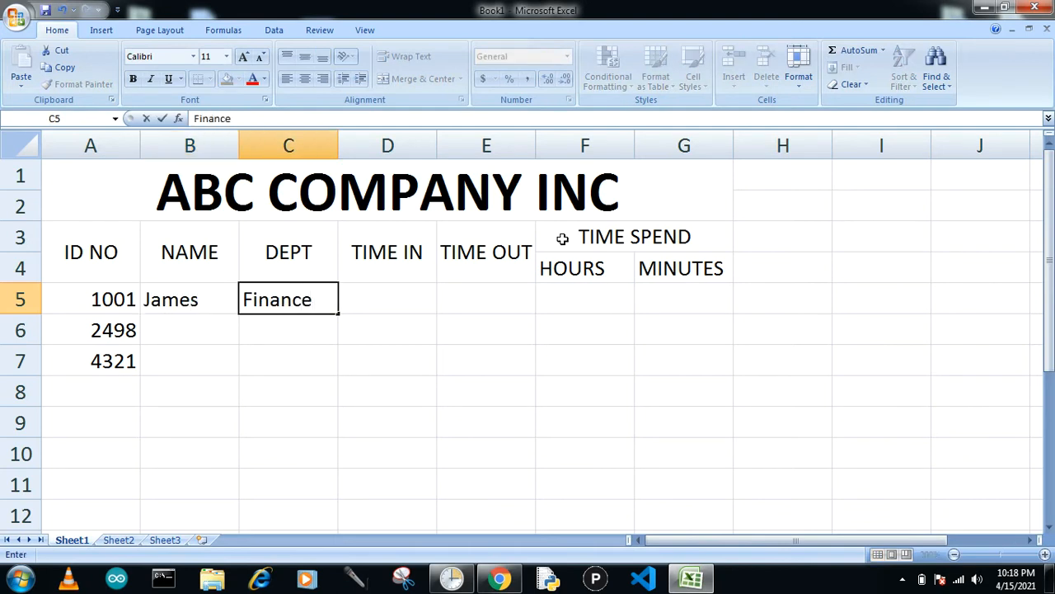
{"action": "key", "text": "Tab"}
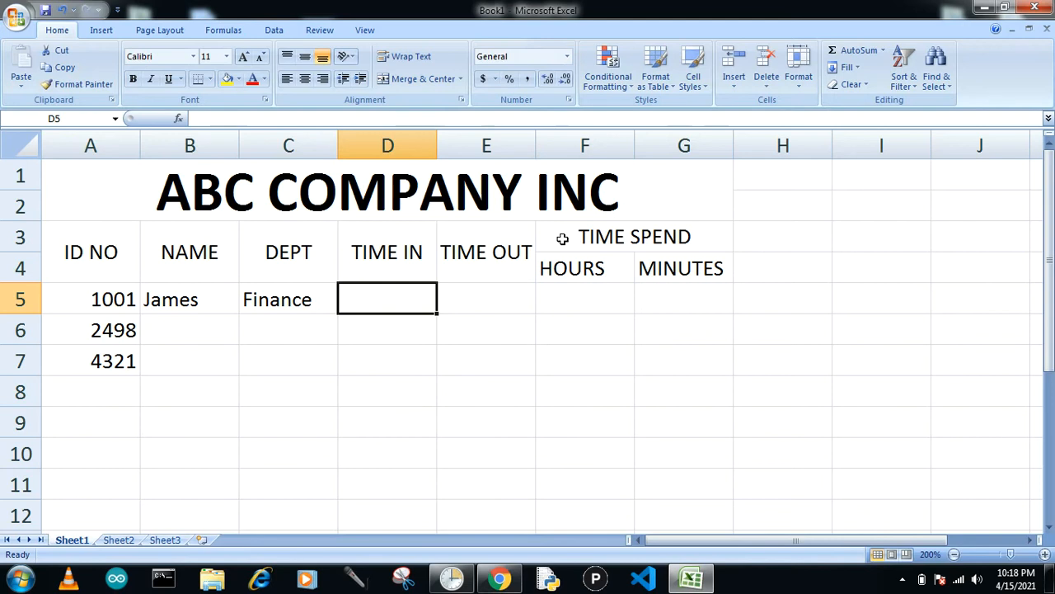
Step: Enter the second employee's name in B6 and the department Accounts in C6
{"action": "key", "text": "Down"}
{"action": "key", "text": "Left"}
{"action": "key", "text": "Left"}
{"action": "key", "text": "Left"}
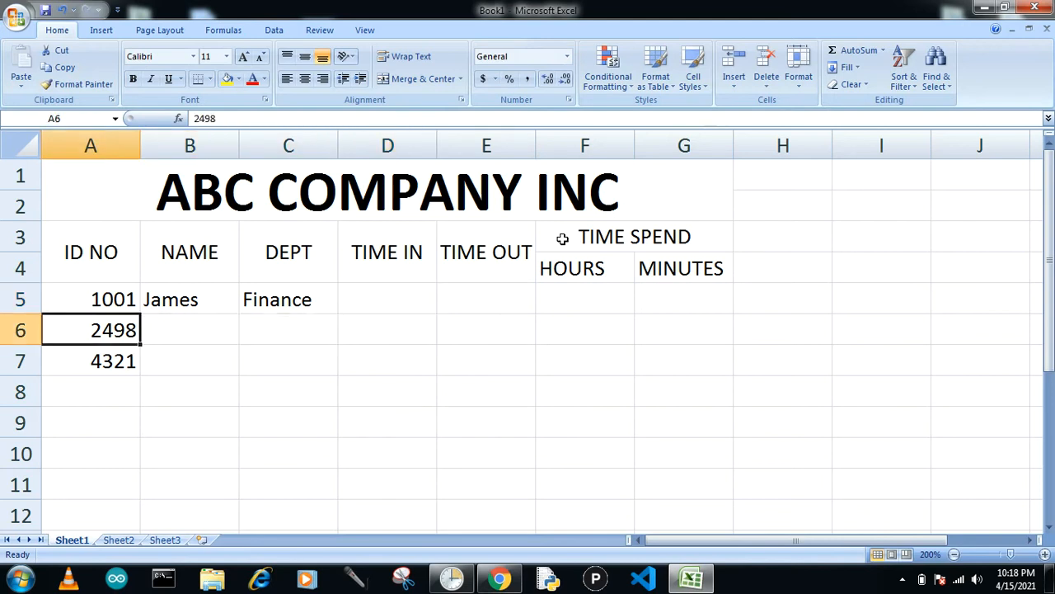
{"action": "key", "text": "Right"}
{"action": "type", "text": "Cr"}
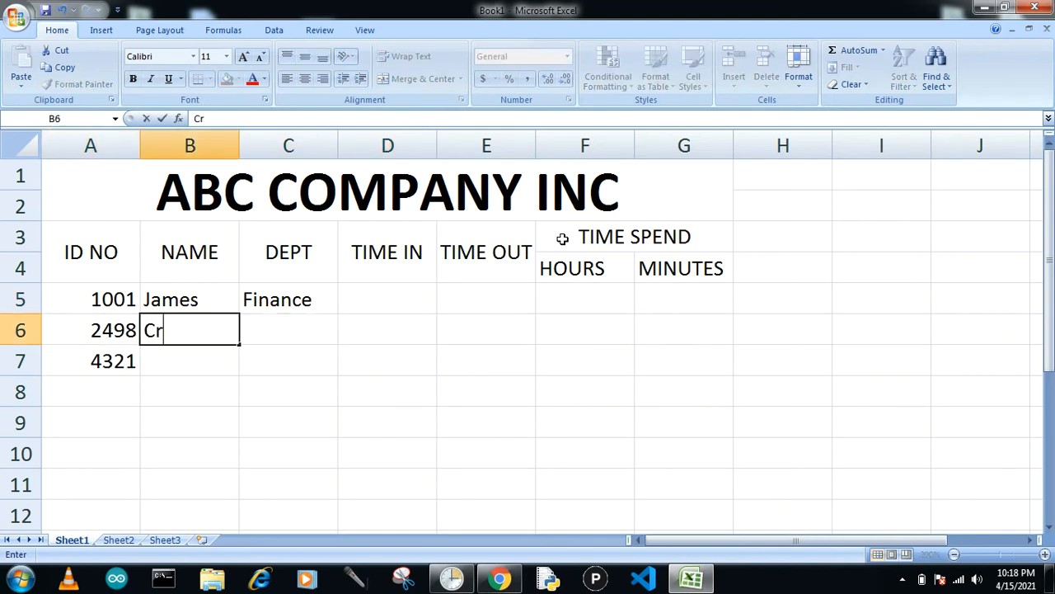
{"action": "type", "text": "istopher"}
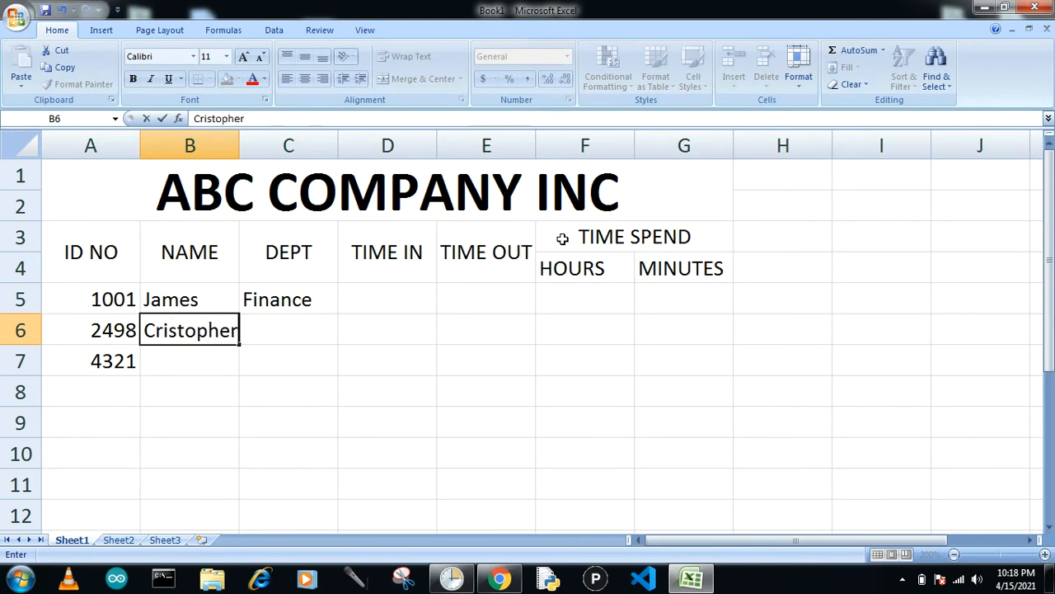
{"action": "key", "text": "Tab"}
{"action": "type", "text": "Account"}
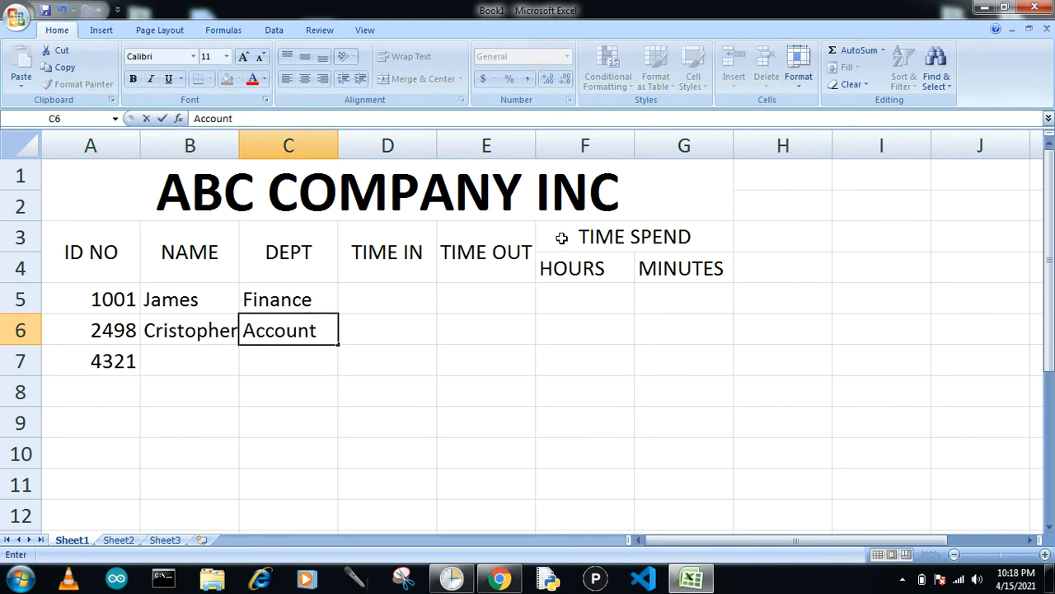
{"action": "type", "text": "s"}
{"action": "key", "text": "Return"}
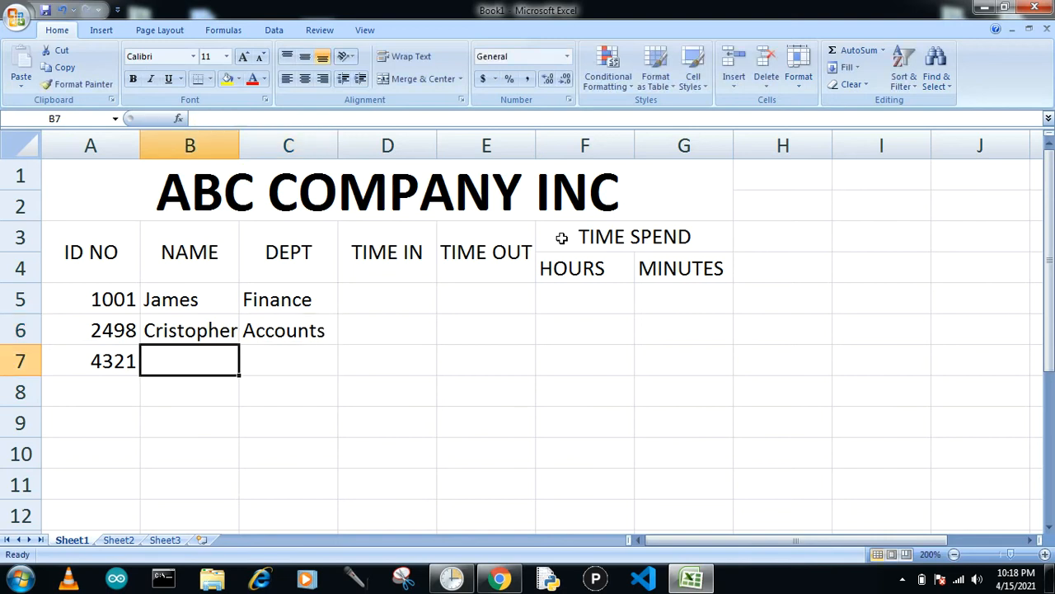
Step: Enter the third employee's name in B7 and the department HR in C7
{"action": "type", "text": "Mark"}
{"action": "key", "text": "Tab"}
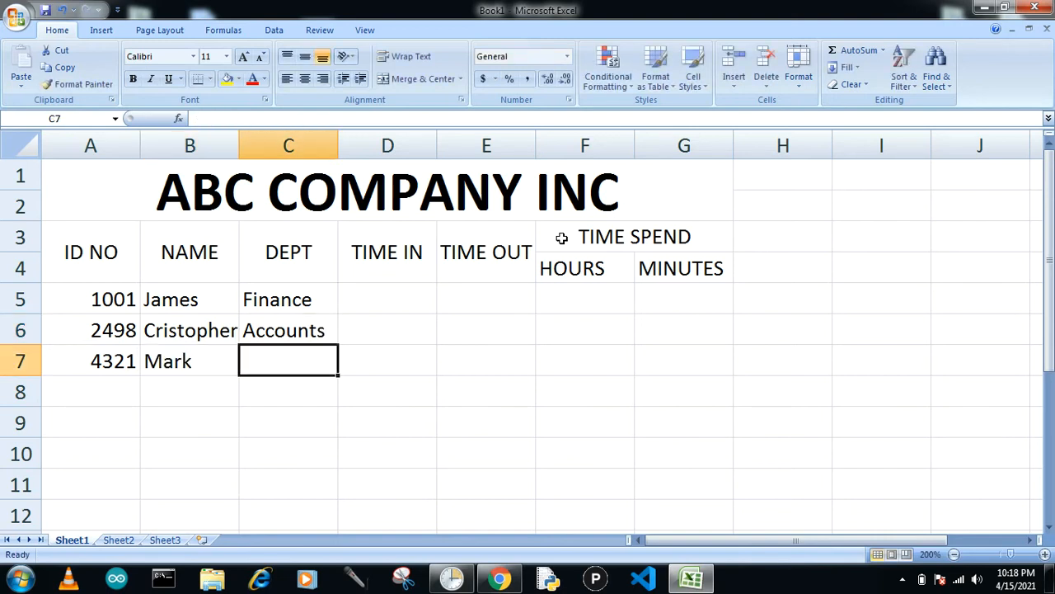
{"action": "type", "text": "HR"}
{"action": "key", "text": "Tab"}
Step: Enter 1:03 am as the first employee's TIME IN in cell D5
{"action": "key", "text": "Up"}
{"action": "key", "text": "Up"}
{"action": "key", "text": "Up"}
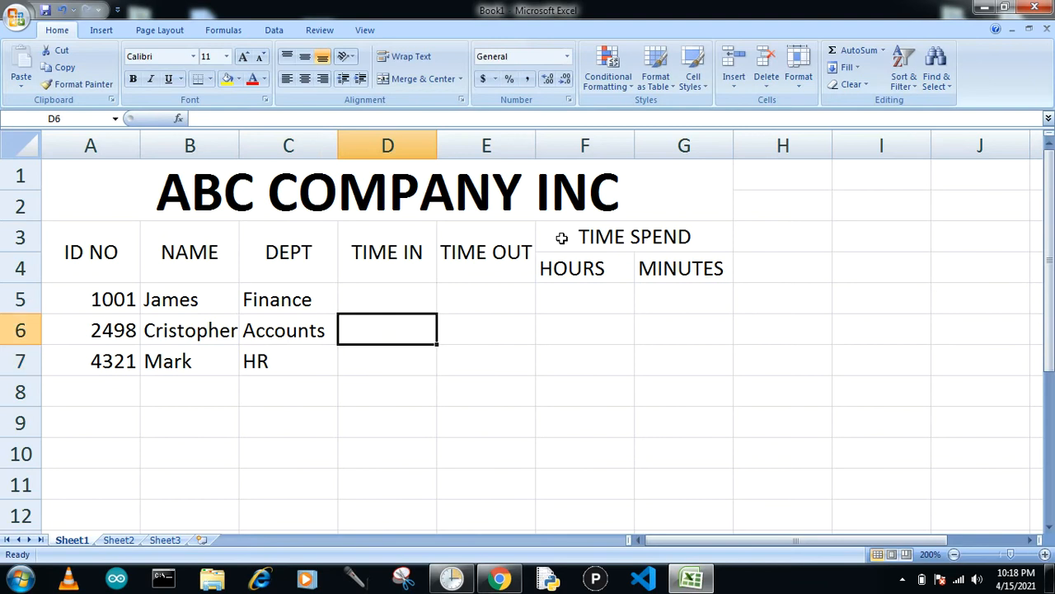
{"action": "key", "text": "Down"}
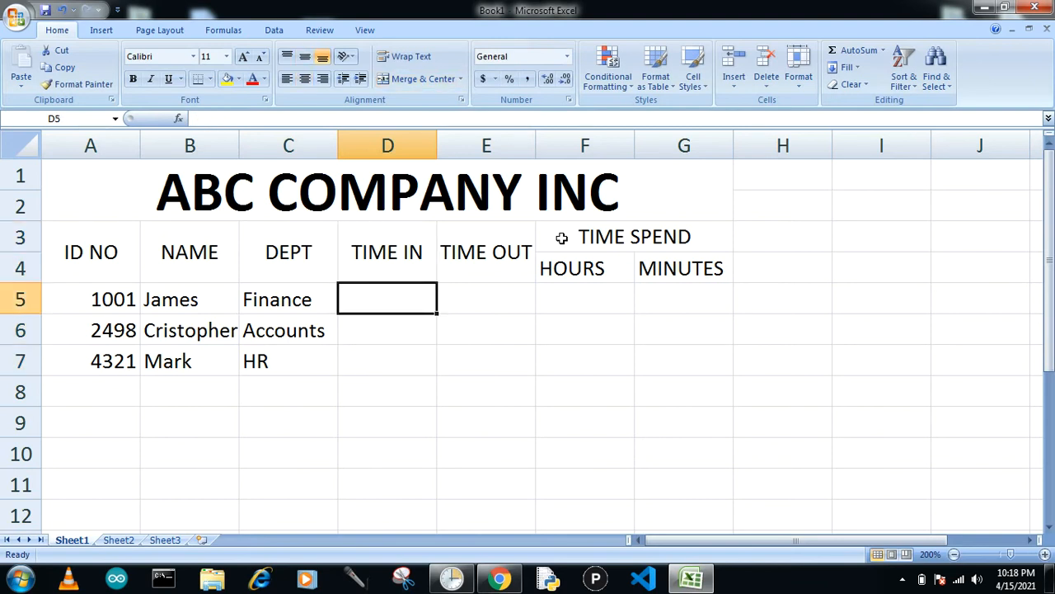
{"action": "type", "text": "1:"}
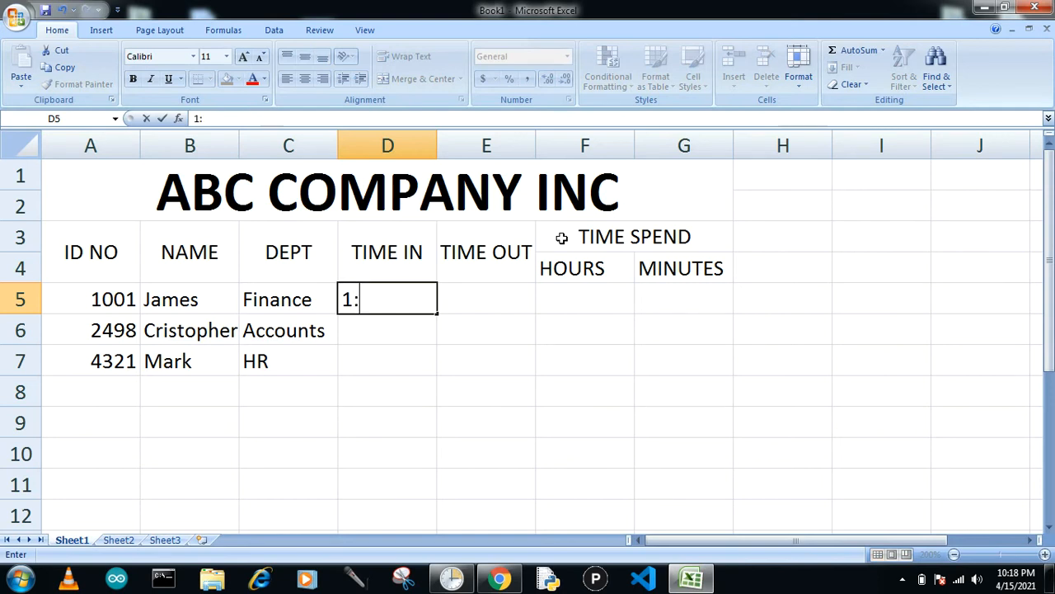
{"action": "type", "text": "03 ap"}
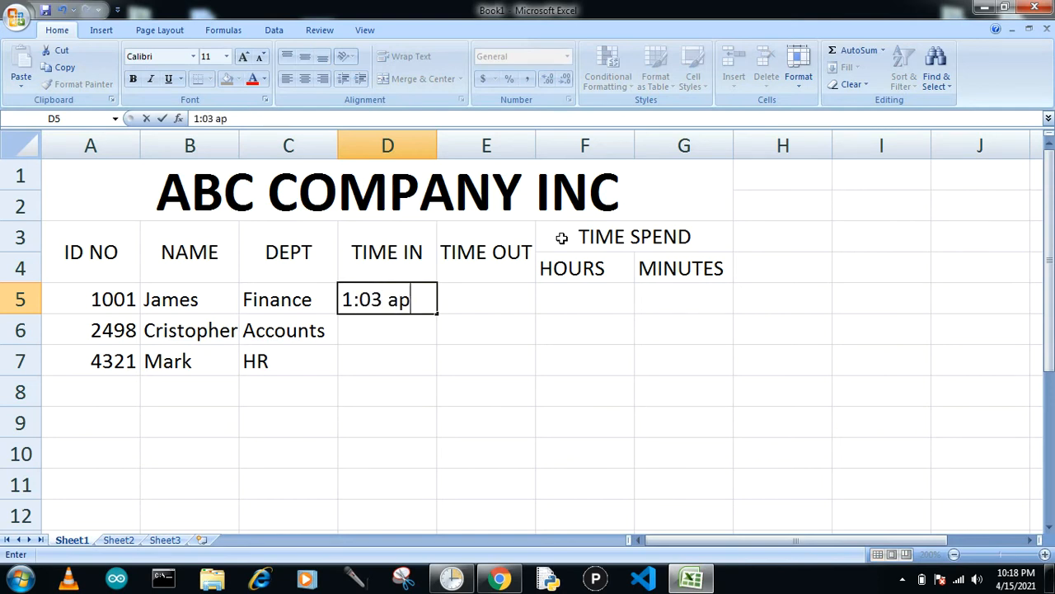
{"action": "key", "text": "BackSpace"}
{"action": "key", "text": "BackSpace"}
{"action": "type", "text": "am"}
{"action": "key", "text": "Return"}
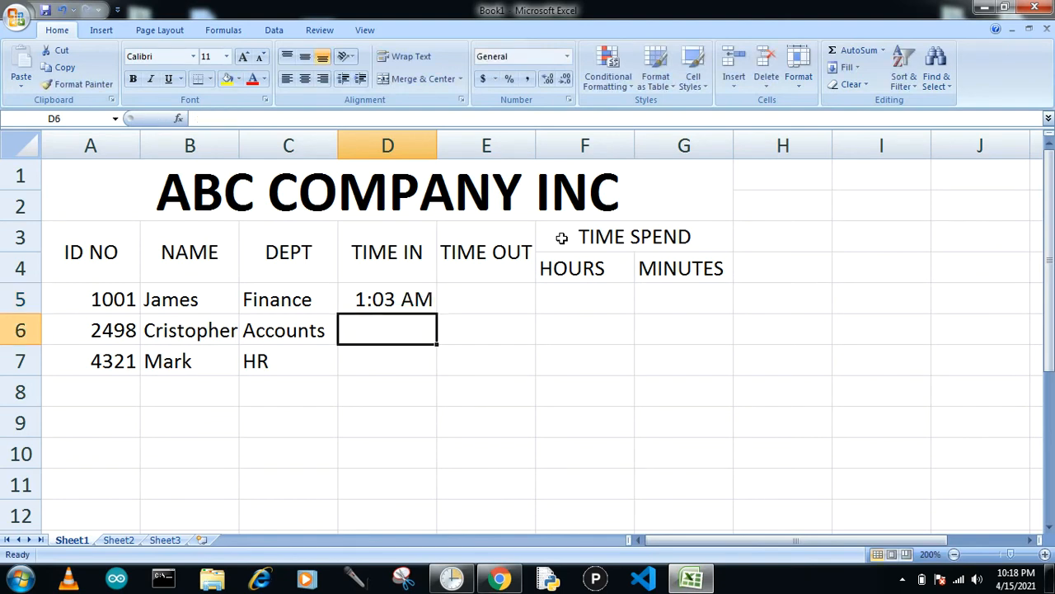
Step: Enter 1:54 am as the first employee's TIME OUT in cell E5
{"action": "key", "text": "Up"}
{"action": "key", "text": "Right"}
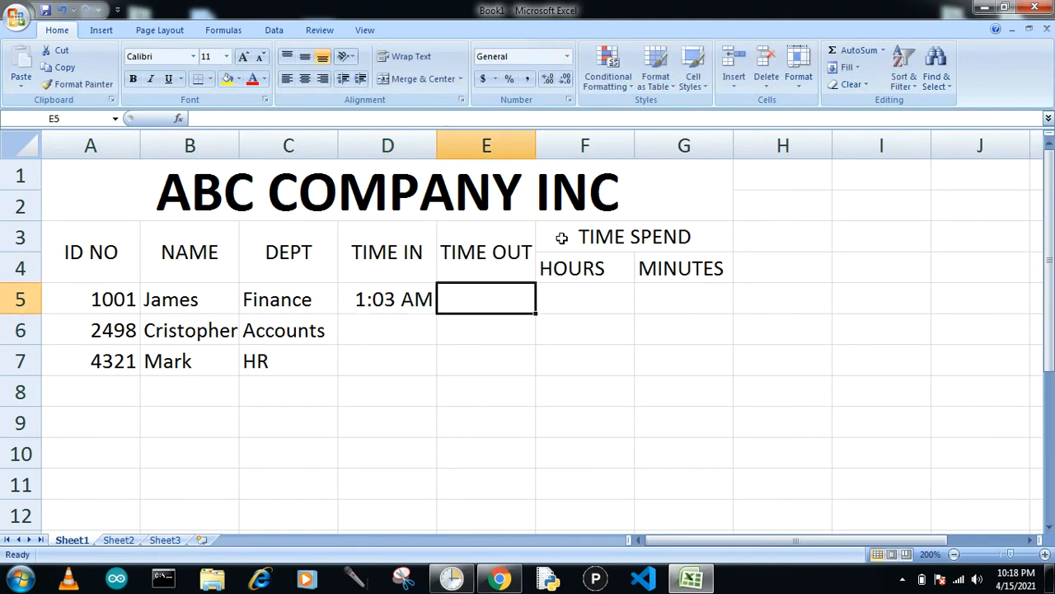
{"action": "type", "text": "1:"}
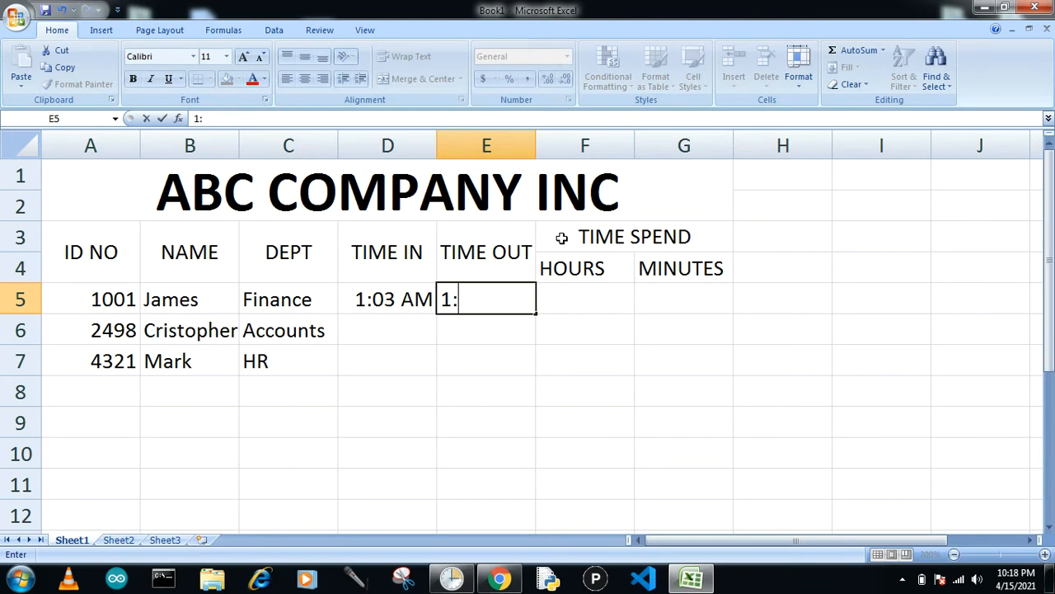
{"action": "type", "text": "9"}
{"action": "key", "text": "BackSpace"}
{"action": "type", "text": "54 am"}
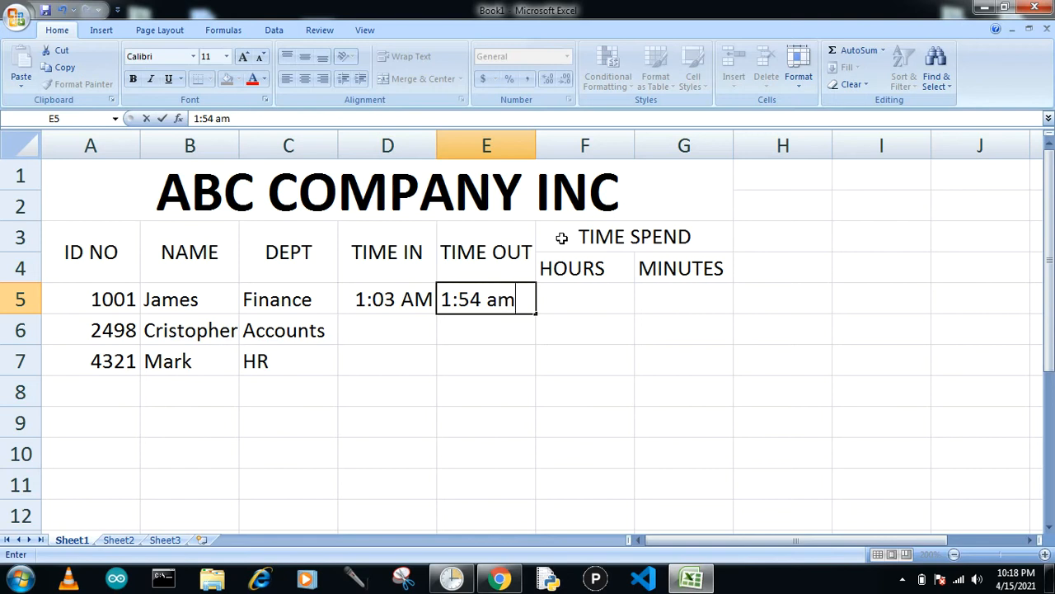
{"action": "key", "text": "Return"}
Step: Enter 2:12 am as the second employee's TIME IN in cell D6
{"action": "key", "text": "Up"}
{"action": "key", "text": "Left"}
{"action": "key", "text": "Down"}
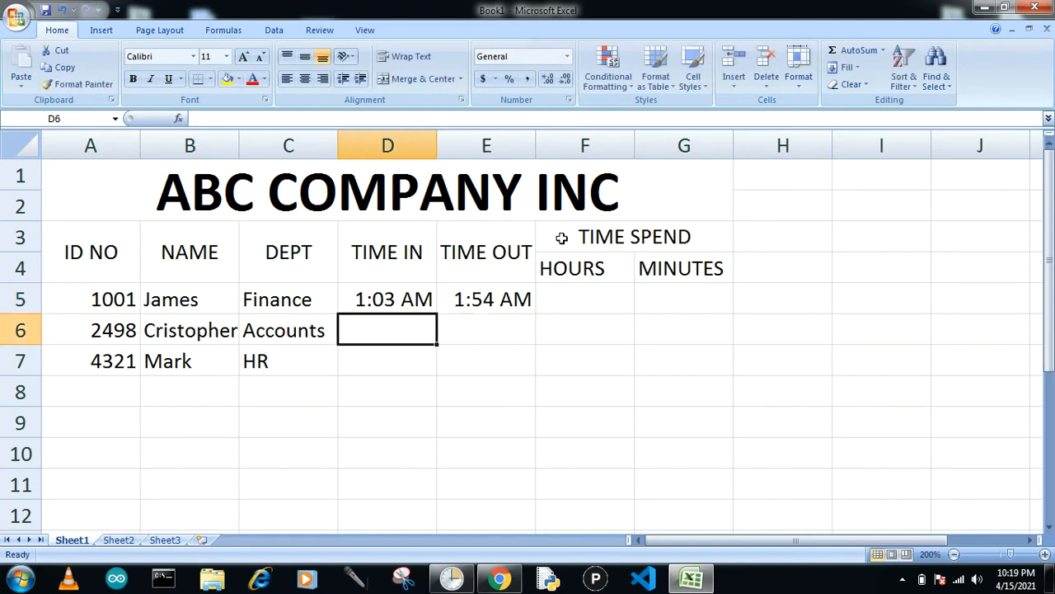
{"action": "type", "text": "2"}
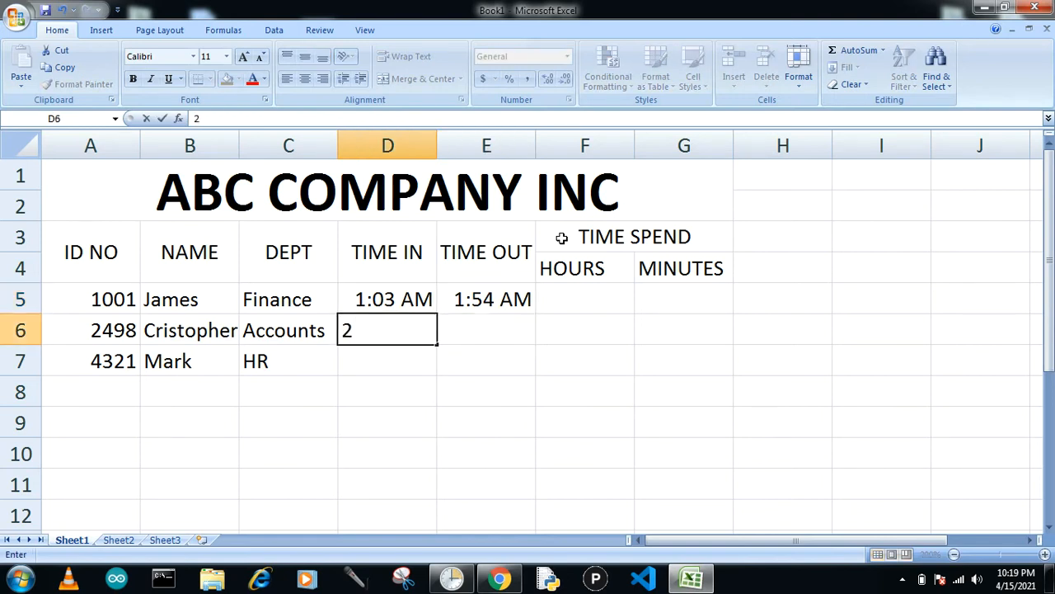
{"action": "type", "text": ":12 am"}
{"action": "key", "text": "Return"}
Step: Enter 4:05 am as the second employee's TIME OUT in cell E6
{"action": "key", "text": "Up"}
{"action": "key", "text": "Right"}
{"action": "type", "text": "4"}
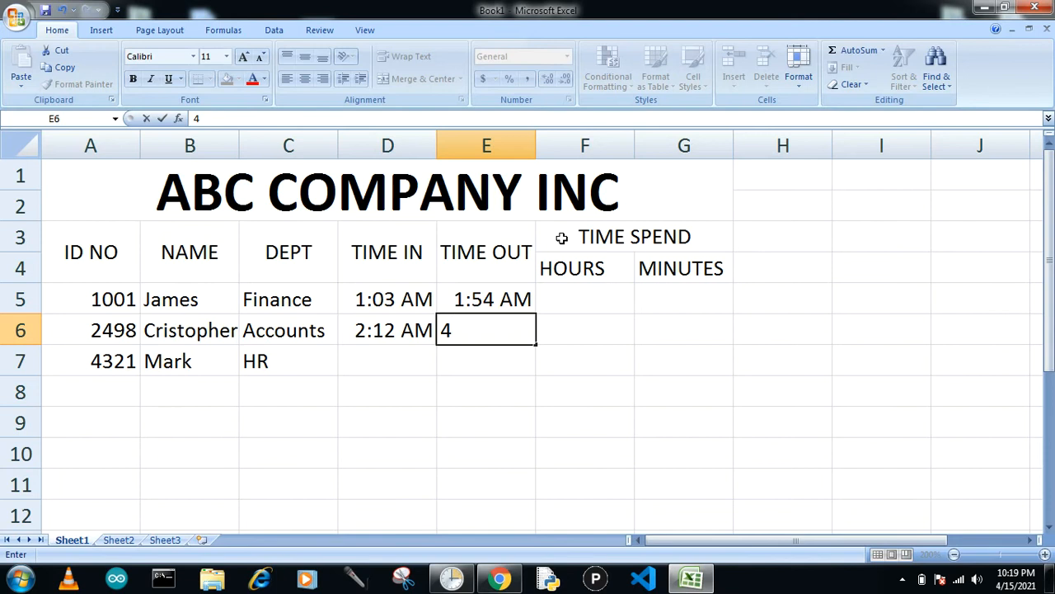
{"action": "type", "text": ":05"}
{"action": "type", "text": " m"}
{"action": "key", "text": "BackSpace"}
{"action": "type", "text": "m"}
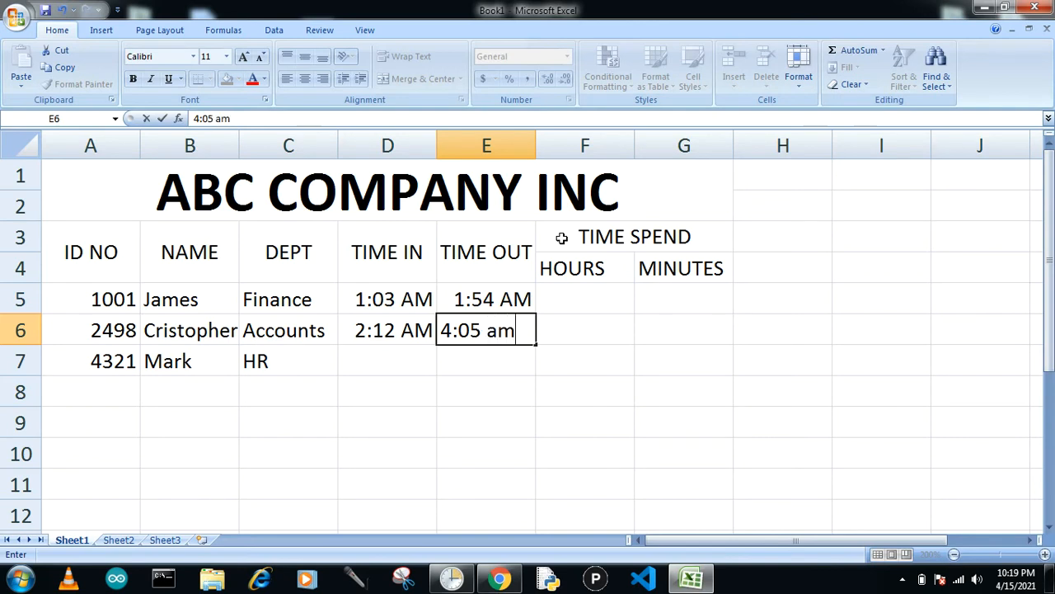
{"action": "key", "text": "Return"}
Step: Enter 4:05 pm as the third employee's TIME IN in cell D7
{"action": "key", "text": "Up"}
{"action": "key", "text": "Left"}
{"action": "key", "text": "Down"}
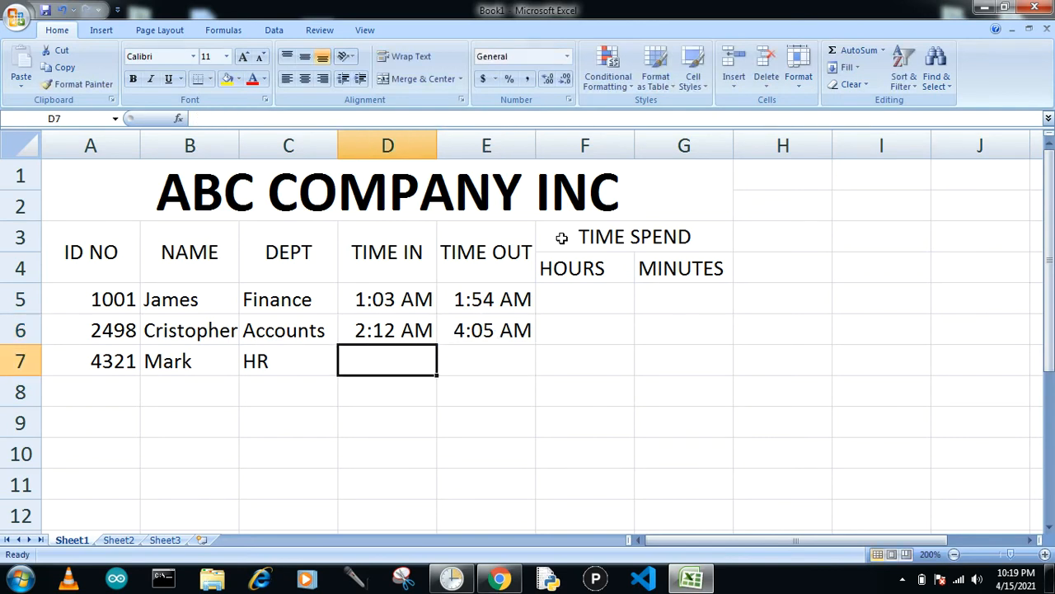
{"action": "type", "text": "4"}
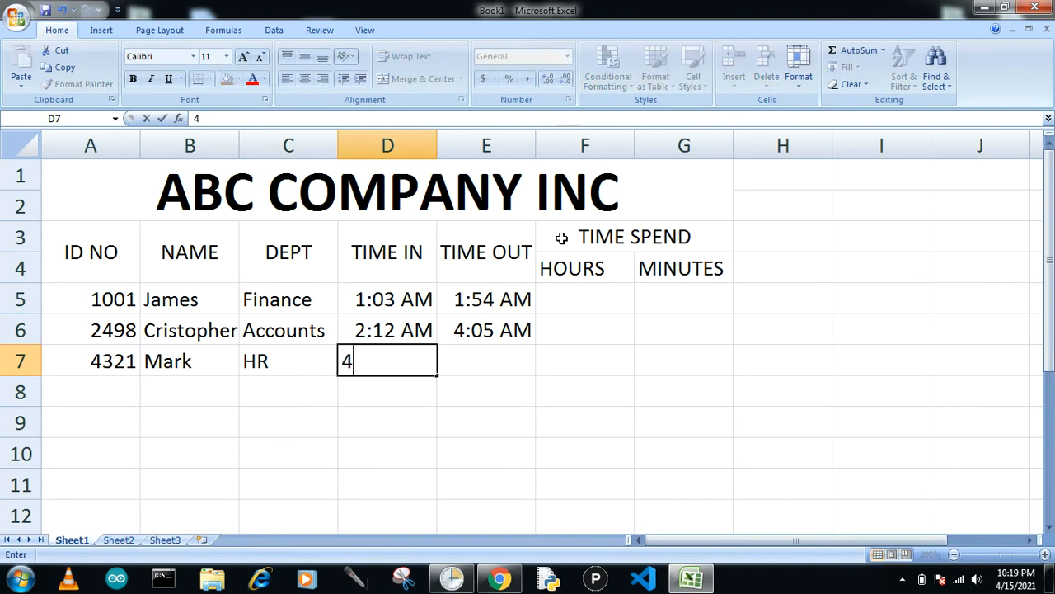
{"action": "type", "text": ":05 pm"}
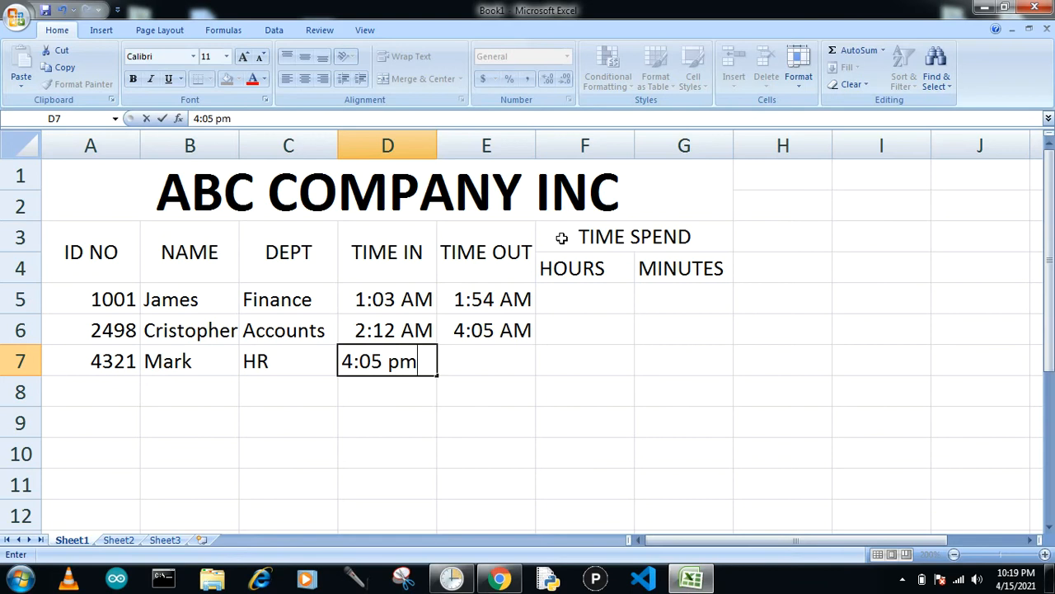
{"action": "key", "text": "Return"}
Step: Enter 6:05 pm as the third employee's TIME OUT in cell E7
{"action": "key", "text": "Up"}
{"action": "key", "text": "Right"}
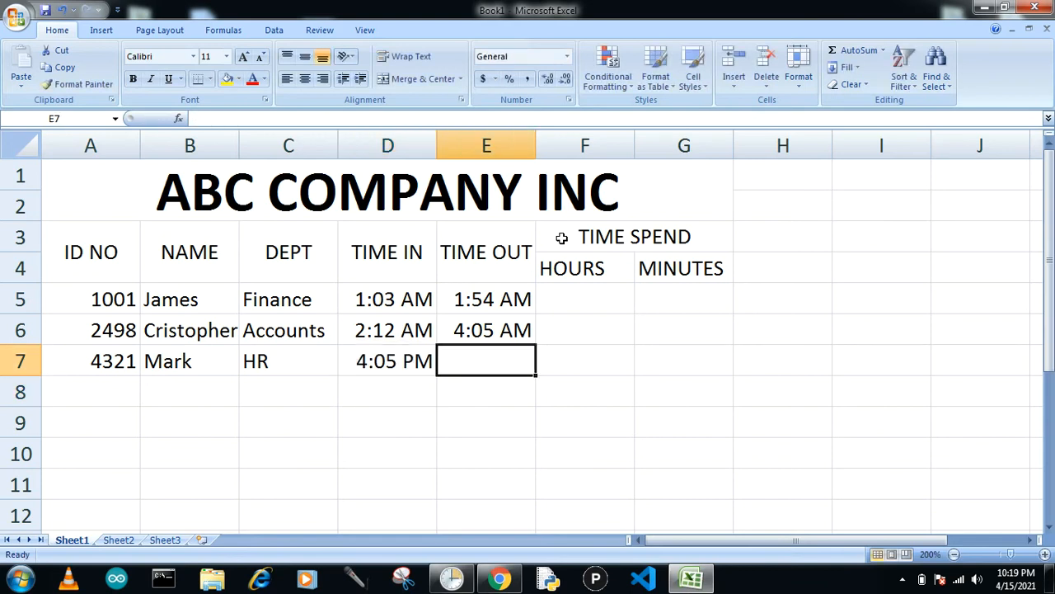
{"action": "type", "text": "6"}
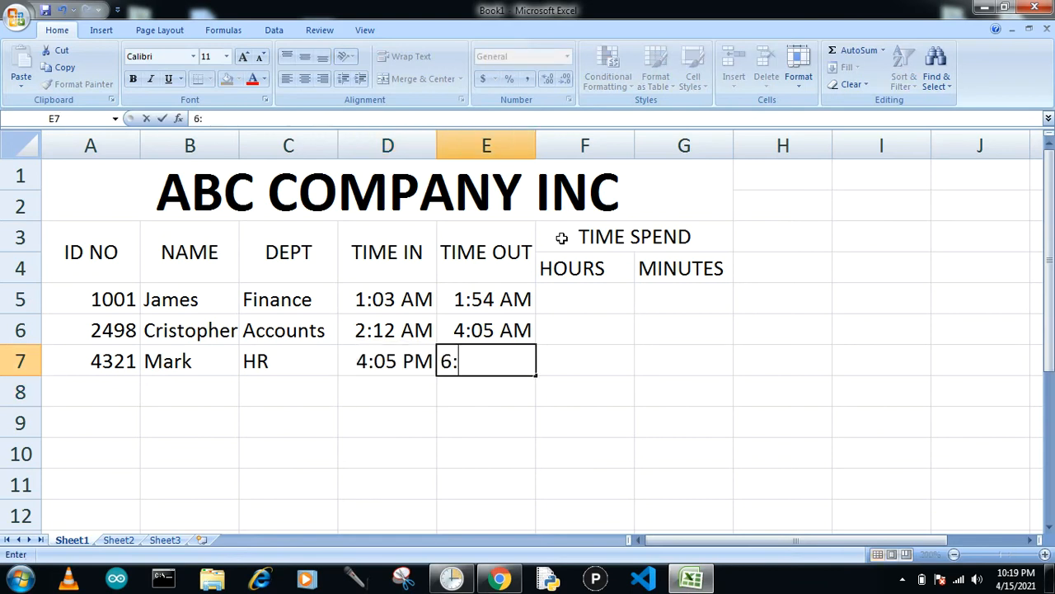
{"action": "type", "text": ":05 pm"}
{"action": "key", "text": "Return"}
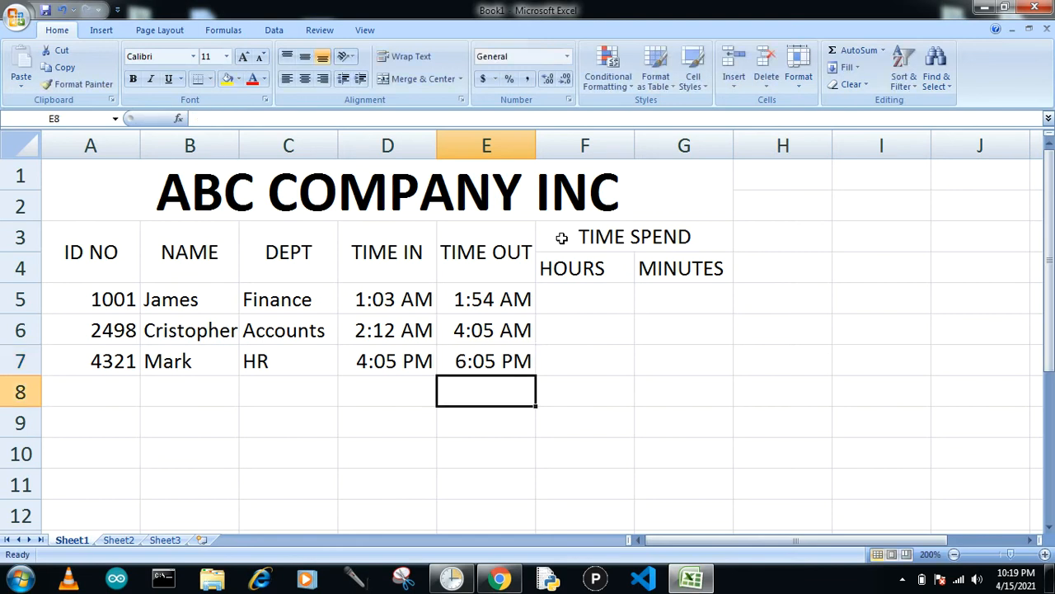
{"action": "key", "text": "Up"}
{"action": "key", "text": "Up"}
{"action": "key", "text": "Up"}
{"action": "key", "text": "Up"}
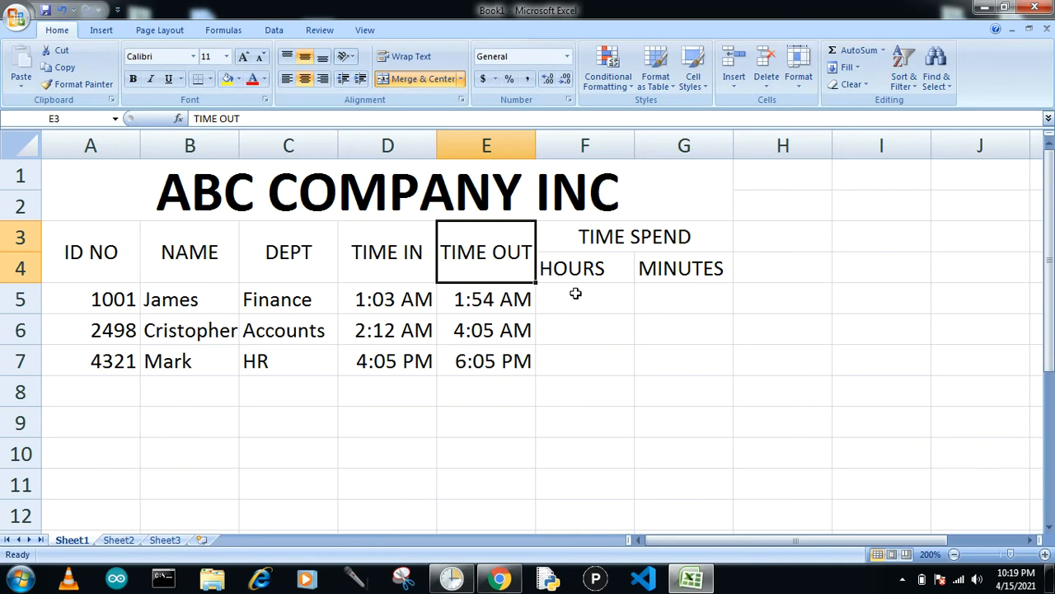
Step: Give the whole table A1:G7 a thick box border, followed by all borders on every cell
{"action": "left_click", "coordinate": [130, 195]}
{"action": "left_click_drag", "start_coordinate": [441, 207], "coordinate": [556, 360]}
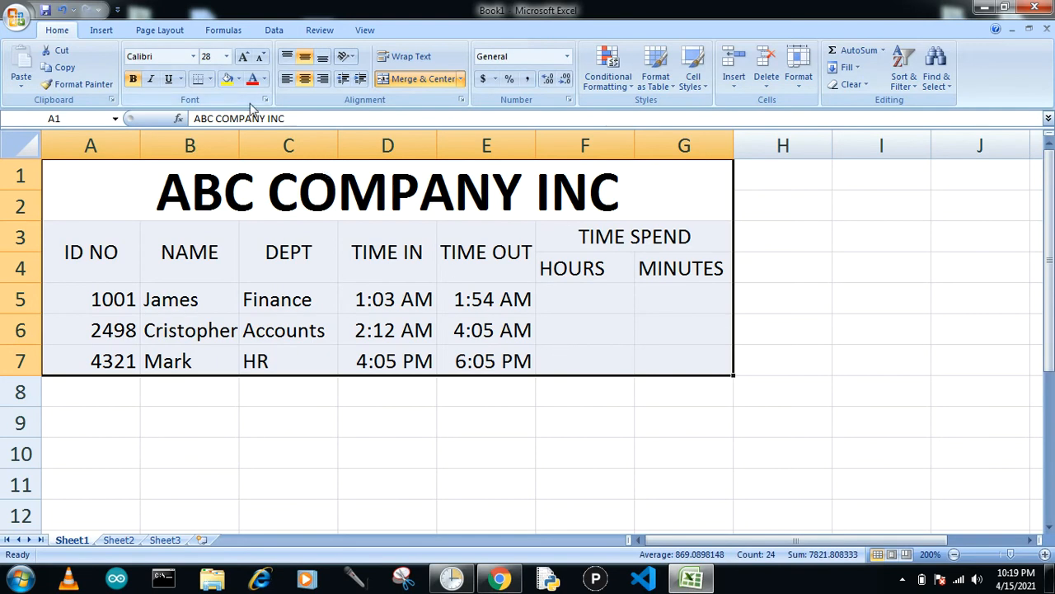
{"action": "left_click", "coordinate": [210, 79]}
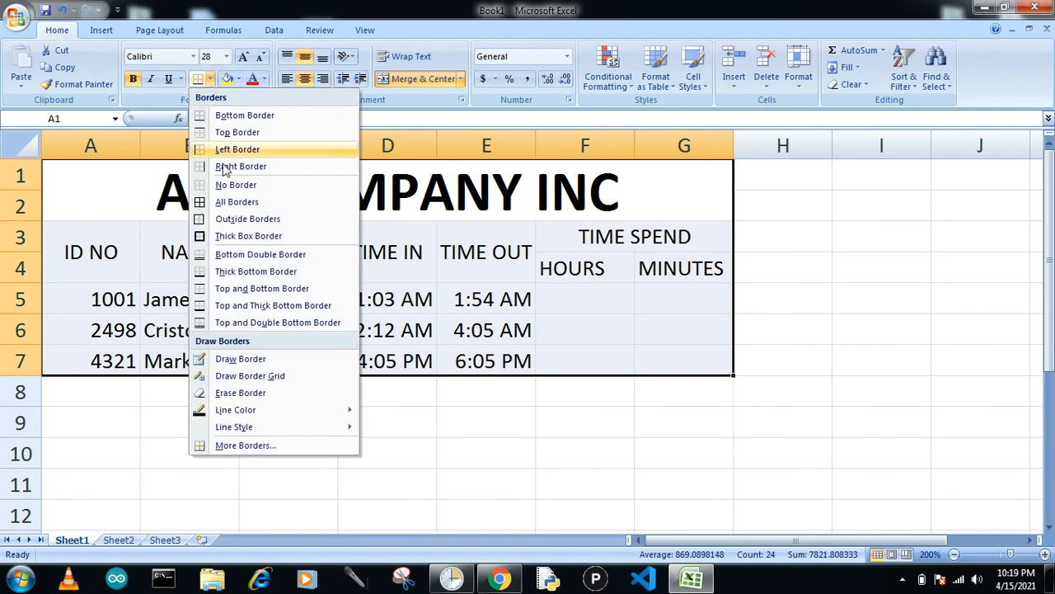
{"action": "left_click", "coordinate": [242, 236]}
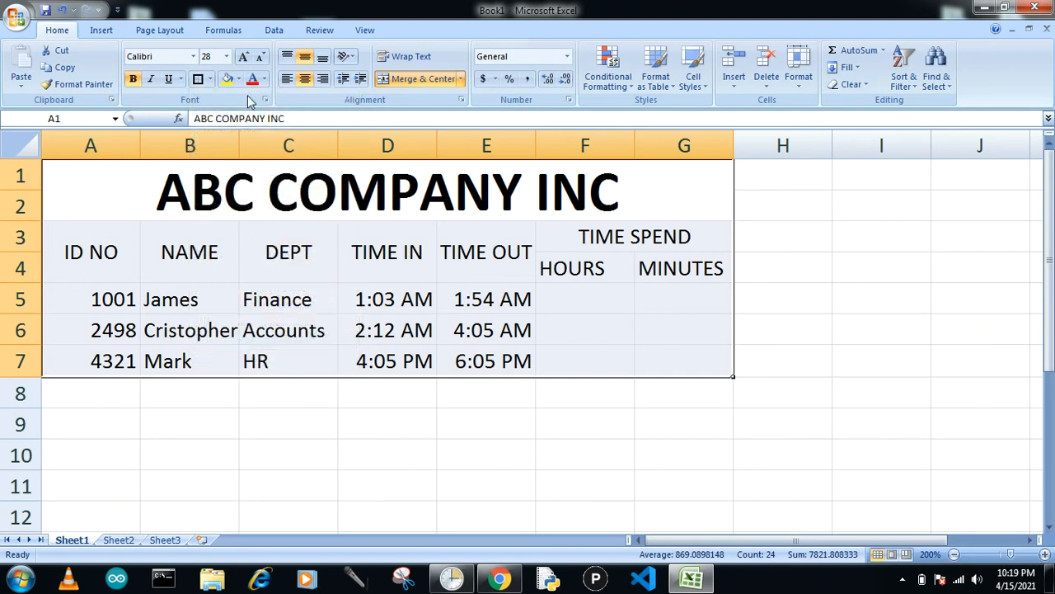
{"action": "left_click", "coordinate": [212, 79]}
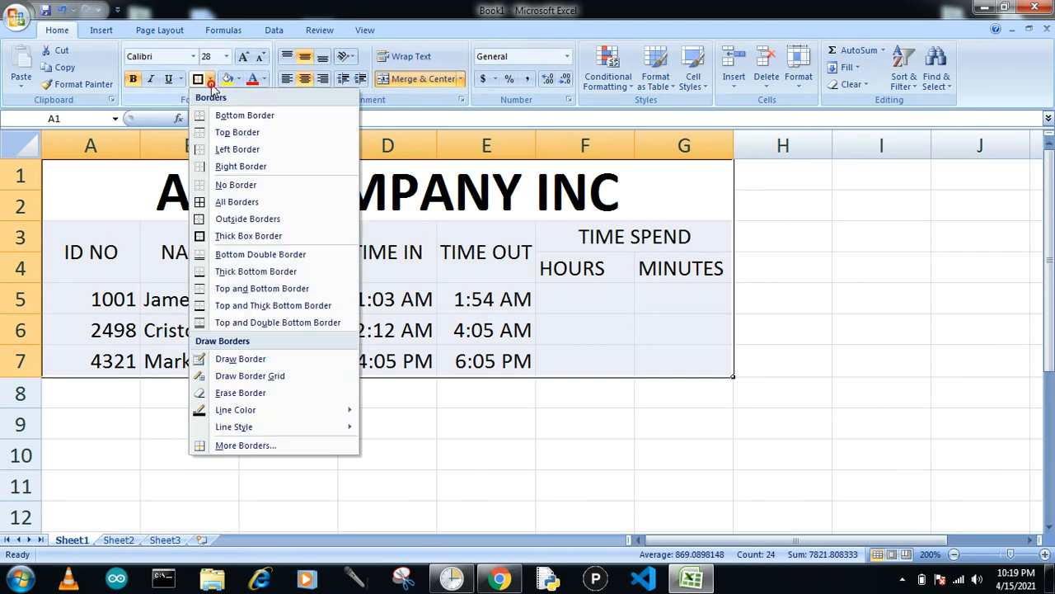
{"action": "left_click", "coordinate": [242, 203]}
Step: Enlarge the company title to 36 pt and put a thick box border around the title and the whole table A1:G7
{"action": "left_click", "coordinate": [135, 193]}
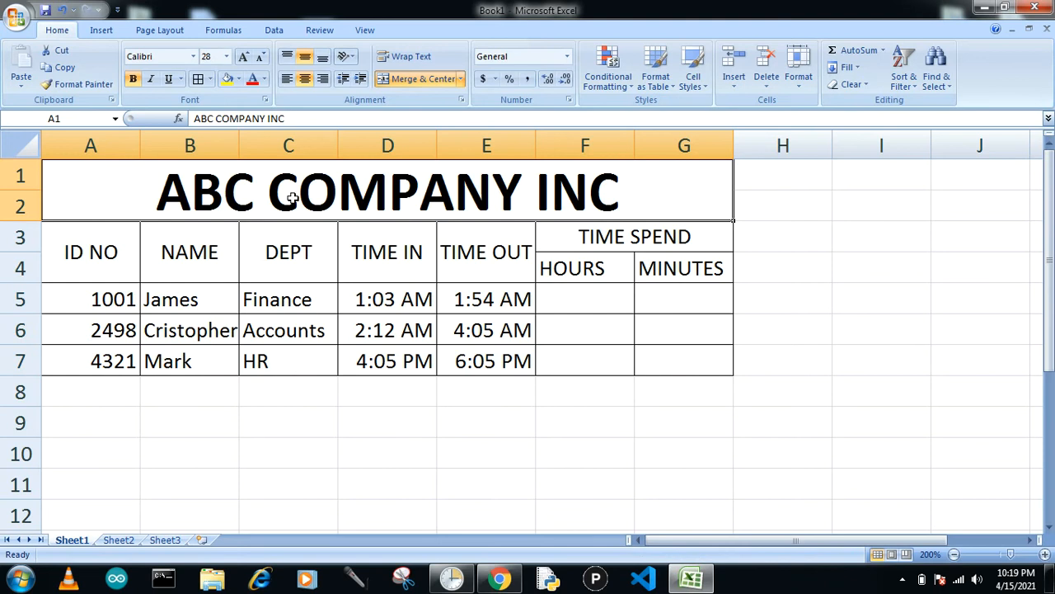
{"action": "left_click", "coordinate": [244, 56]}
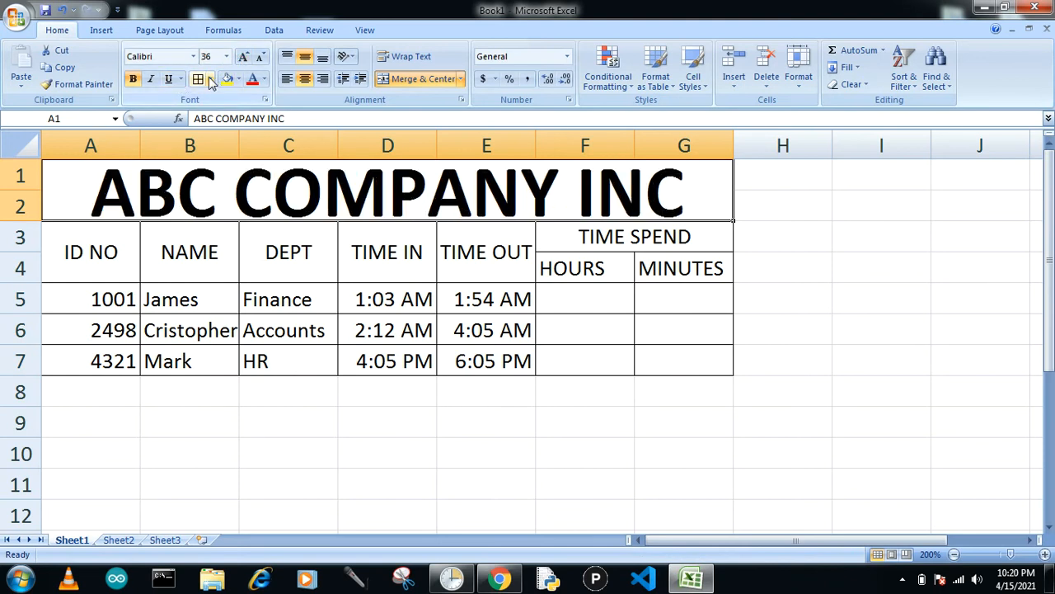
{"action": "left_click", "coordinate": [210, 79]}
{"action": "left_click", "coordinate": [210, 236]}
{"action": "left_click_drag", "start_coordinate": [212, 170], "coordinate": [384, 353]}
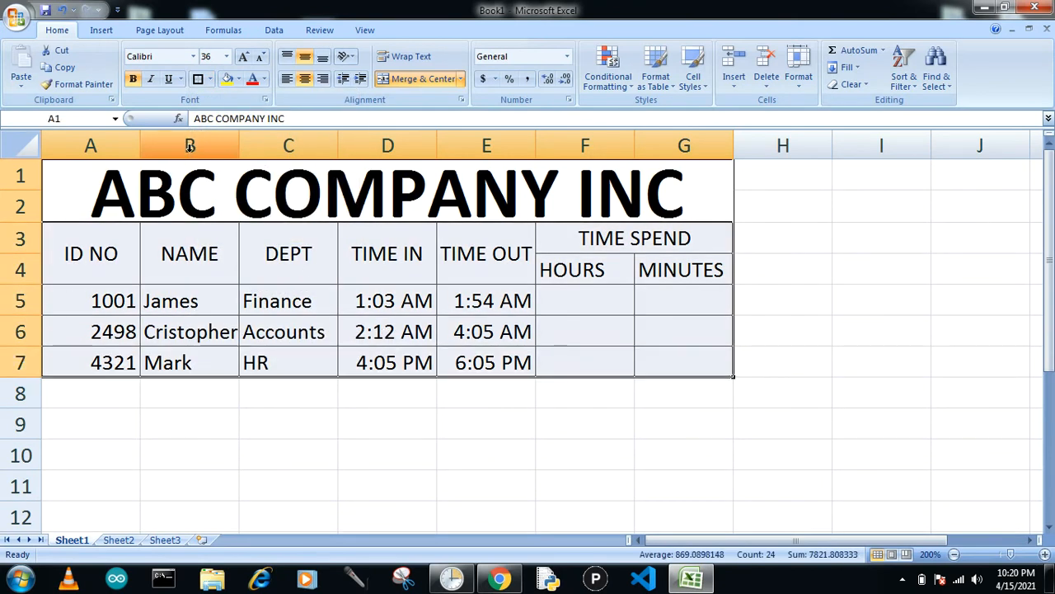
{"action": "left_click", "coordinate": [198, 79]}
Step: Fill the merged ABC COMPANY INC title cell with standard yellow
{"action": "left_click", "coordinate": [179, 173]}
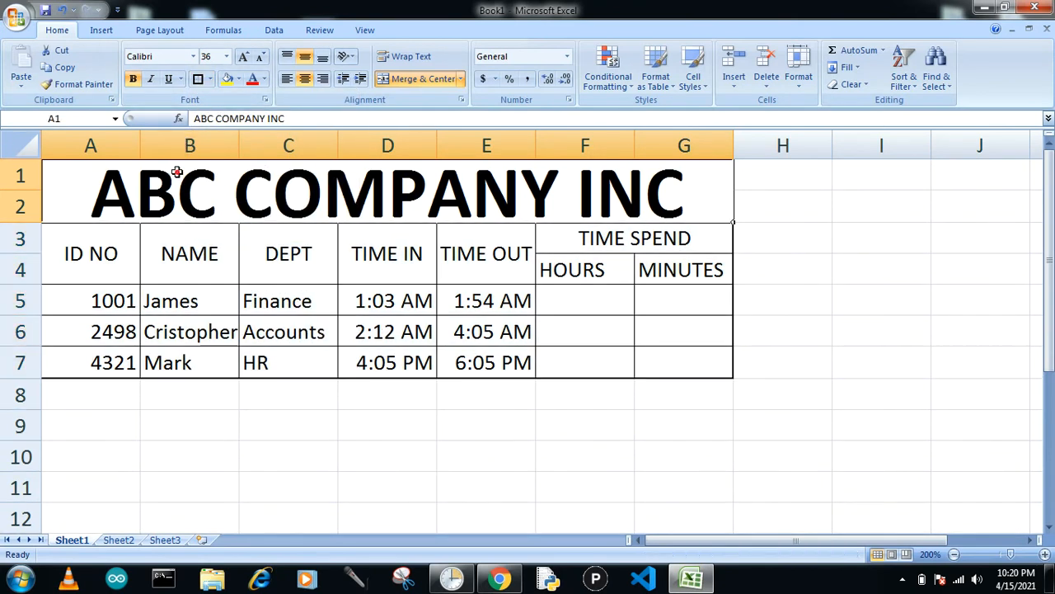
{"action": "left_click", "coordinate": [238, 79]}
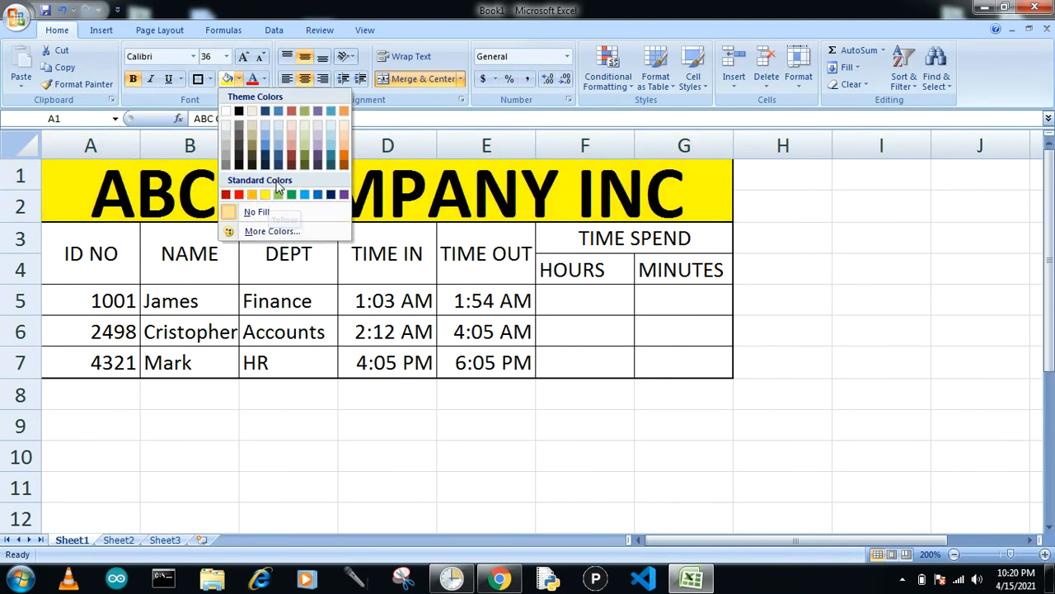
{"action": "left_click", "coordinate": [264, 195]}
Step: Make the column headings in A3:G4 bold and fill them with light aqua blue
{"action": "left_click", "coordinate": [118, 250]}
{"action": "left_click_drag", "start_coordinate": [118, 250], "coordinate": [621, 266]}
{"action": "left_click", "coordinate": [134, 79]}
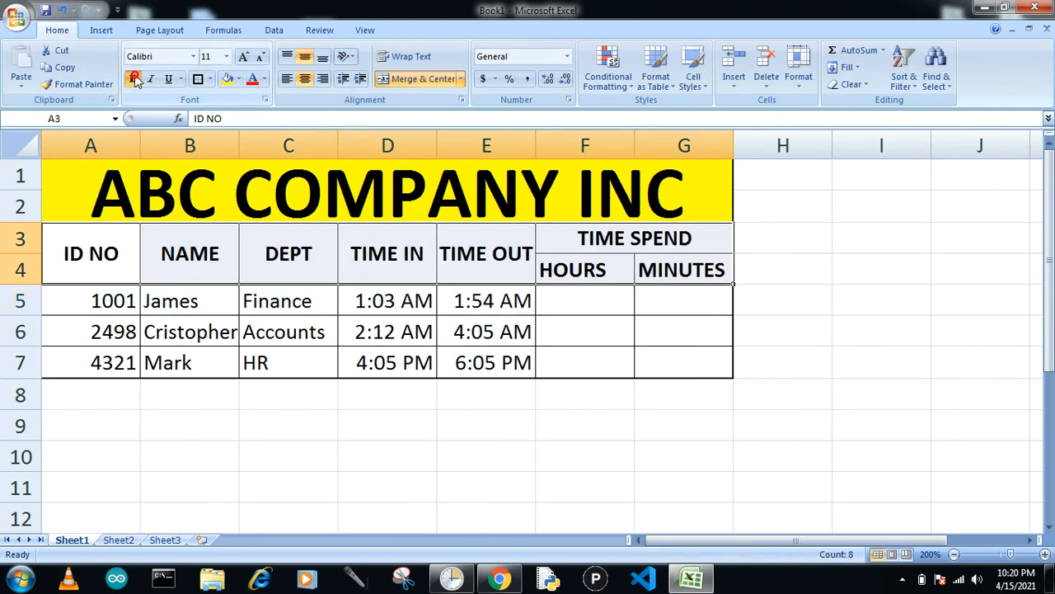
{"action": "left_click", "coordinate": [239, 79]}
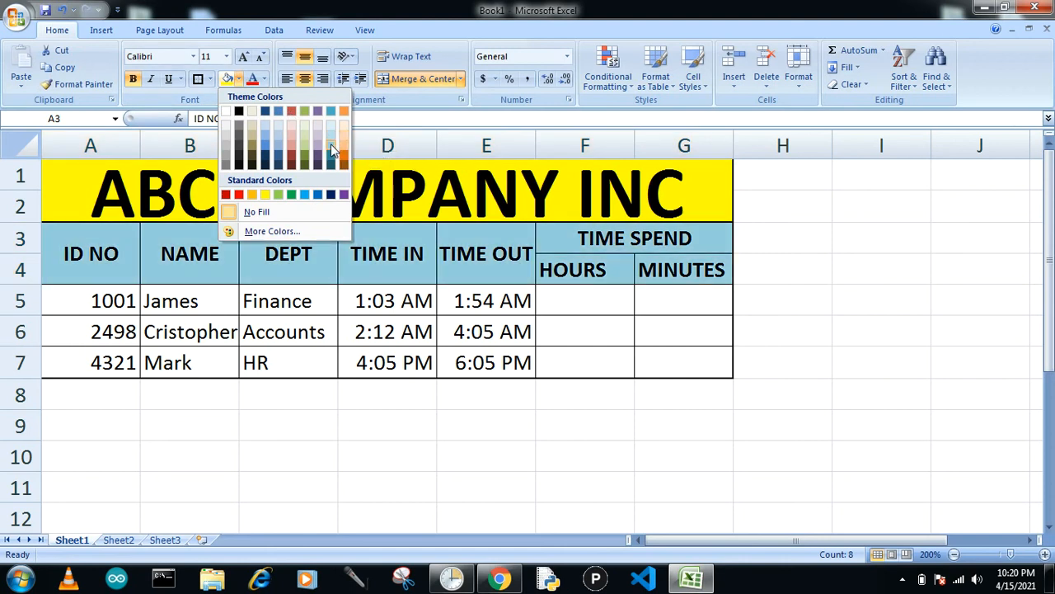
{"action": "left_click", "coordinate": [330, 149]}
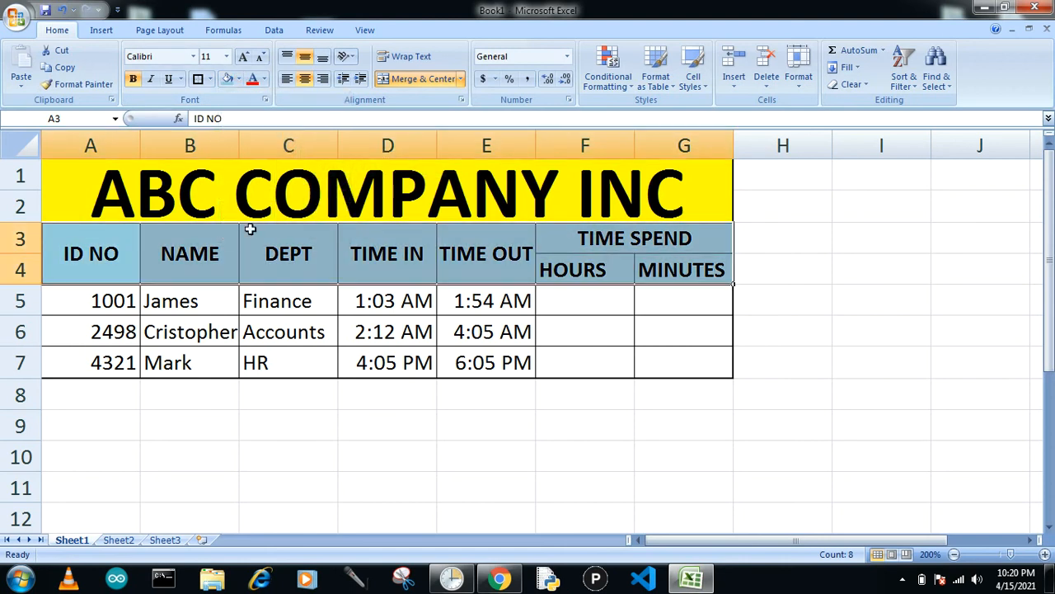
Step: Fill the employee data rows A5:G7 with very light gray
{"action": "left_click_drag", "start_coordinate": [136, 299], "coordinate": [671, 364]}
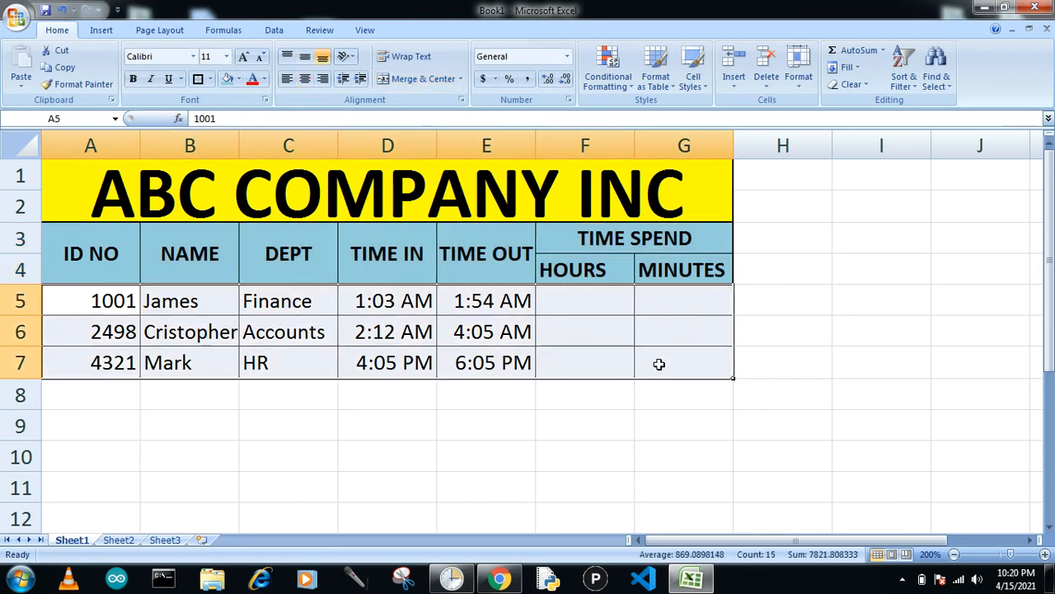
{"action": "left_click", "coordinate": [239, 78]}
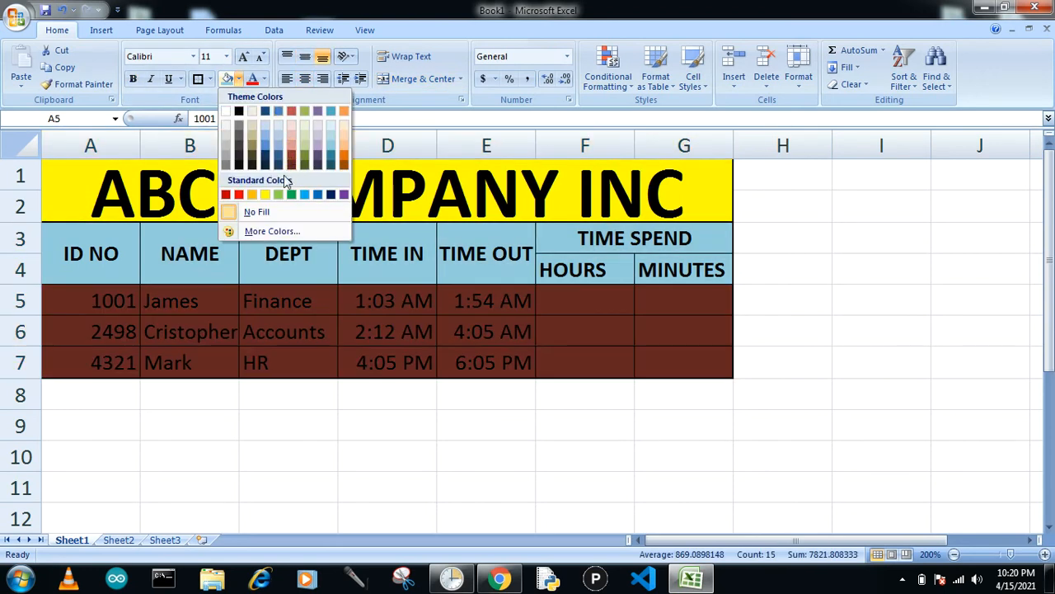
{"action": "left_click", "coordinate": [228, 130]}
{"action": "left_click", "coordinate": [650, 455]}
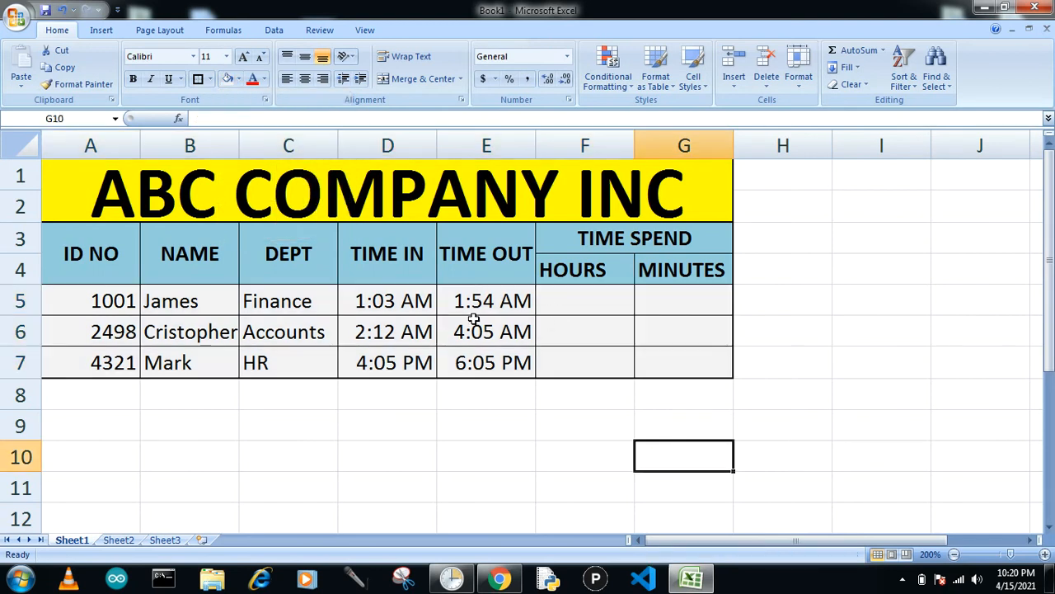
Step: Center the contents of the whole table A1:G7 horizontally
{"action": "left_click_drag", "start_coordinate": [92, 192], "coordinate": [495, 363]}
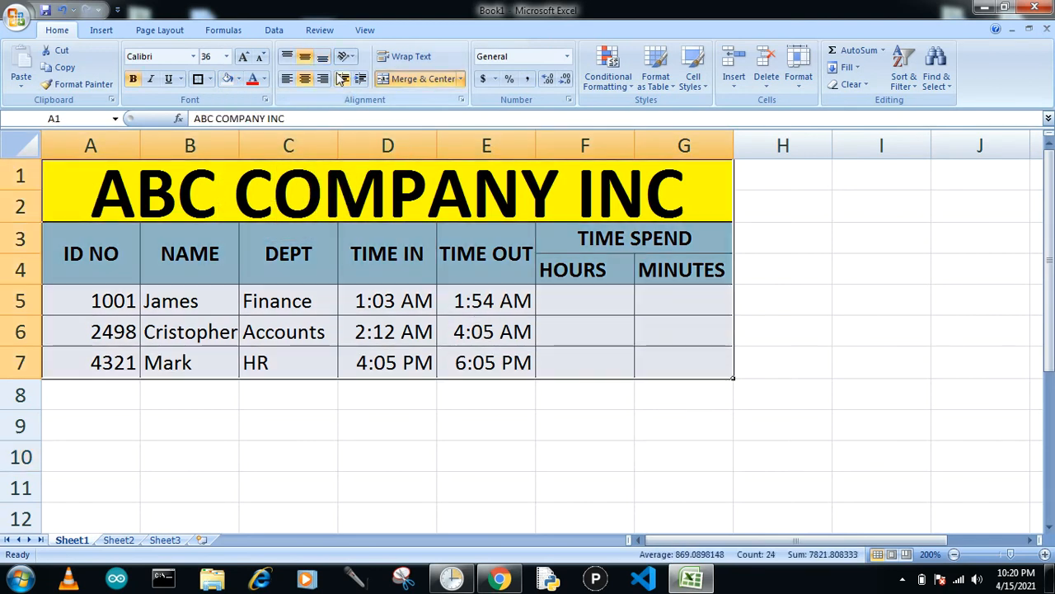
{"action": "left_click", "coordinate": [304, 79]}
{"action": "left_click", "coordinate": [305, 80]}
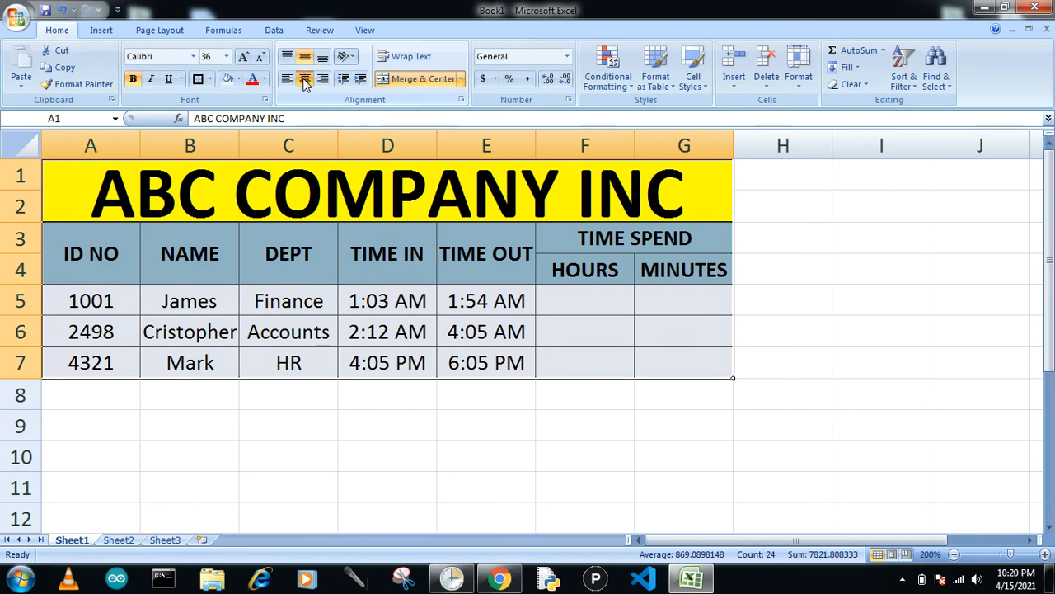
{"action": "left_click", "coordinate": [500, 428]}
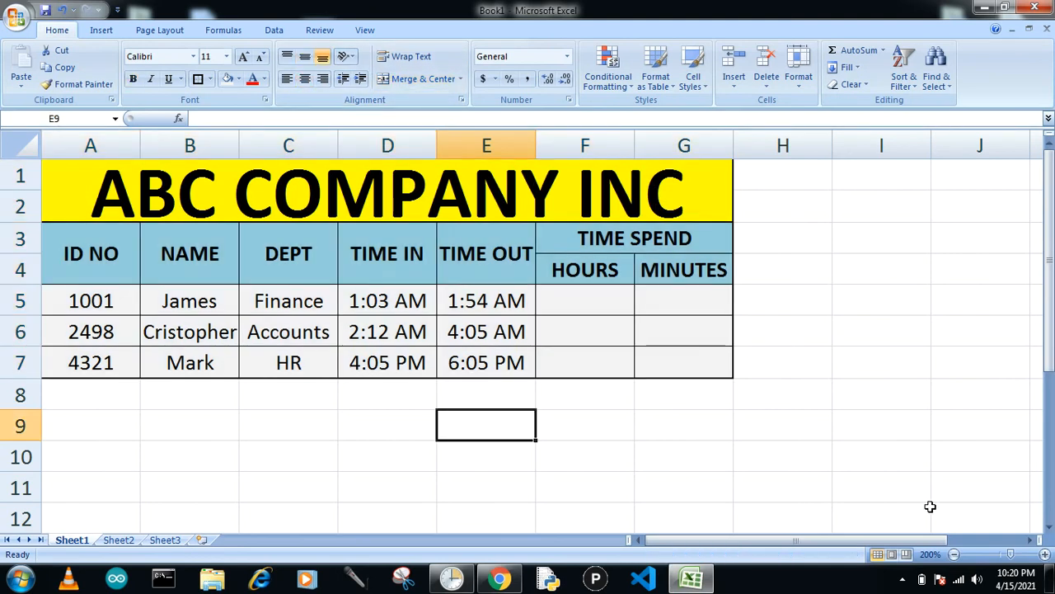
Step: Enter =HOUR(E5-D5) in F5 to calculate the first employee's hours spent
{"action": "left_click", "coordinate": [1044, 554]}
{"action": "left_click", "coordinate": [1045, 554]}
{"action": "left_click", "coordinate": [1045, 554]}
{"action": "left_click", "coordinate": [1044, 554]}
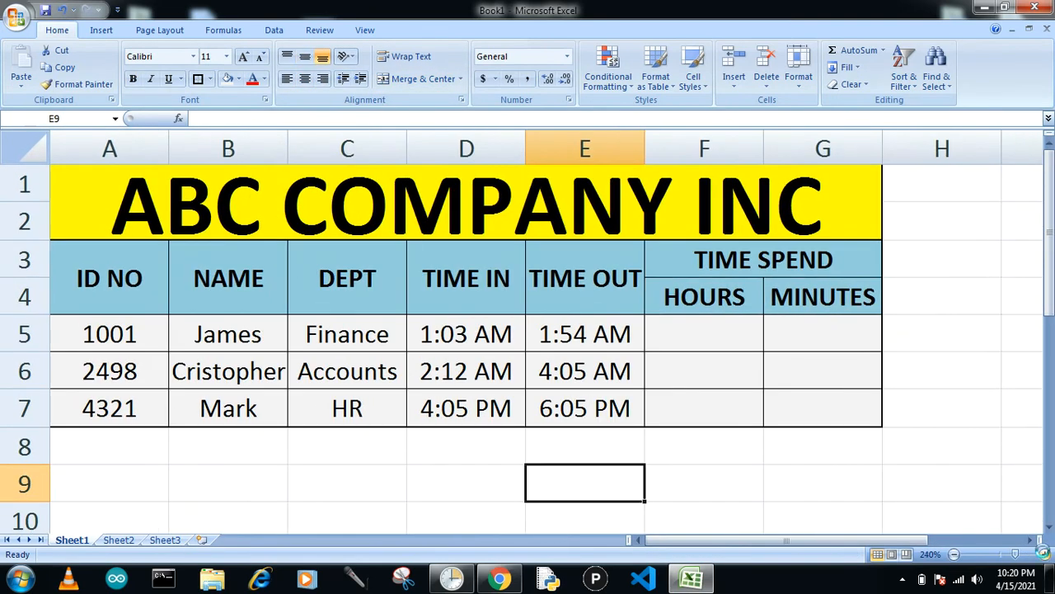
{"action": "left_click", "coordinate": [1045, 554]}
{"action": "left_click", "coordinate": [1045, 555]}
{"action": "left_click", "coordinate": [752, 346]}
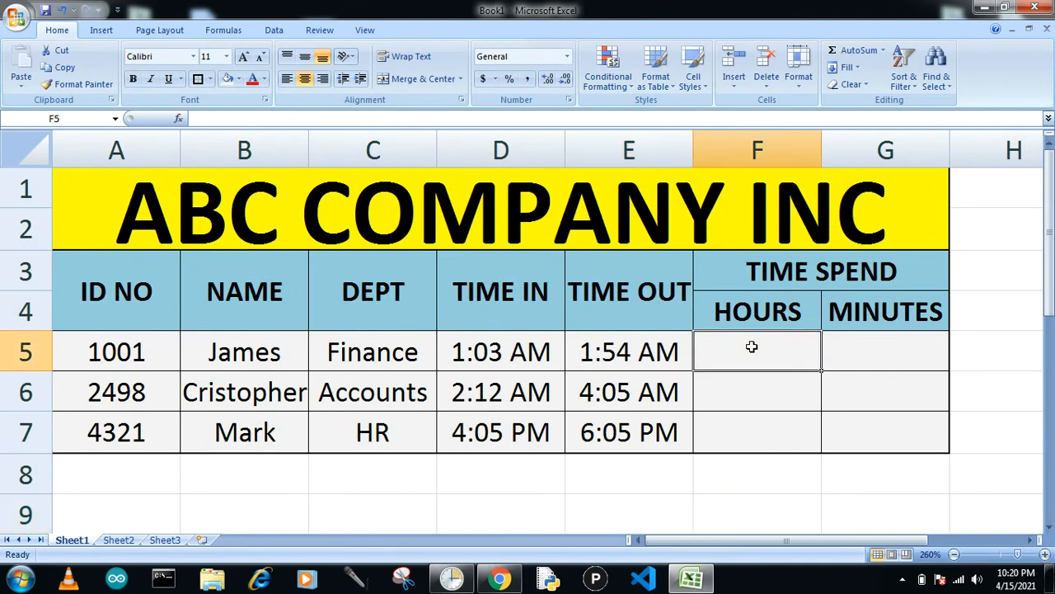
{"action": "type", "text": "=hour"}
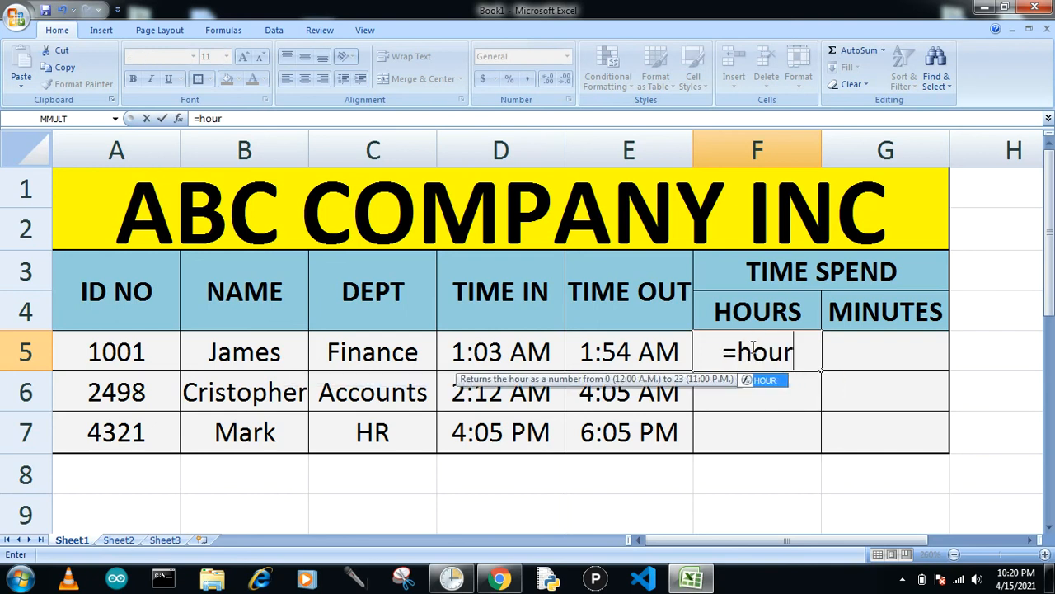
{"action": "type", "text": "("}
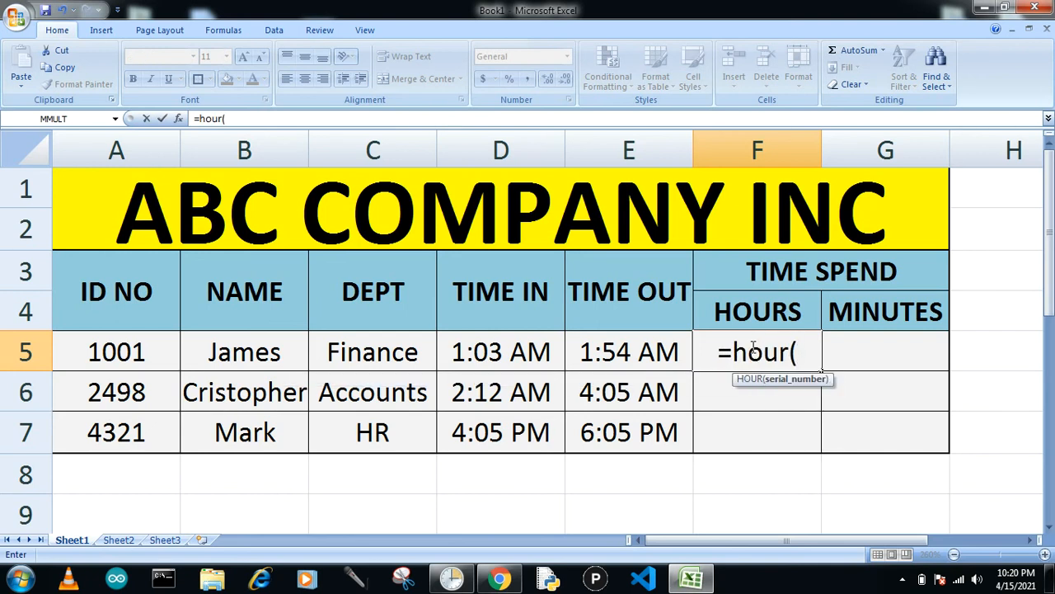
{"action": "left_click", "coordinate": [608, 356]}
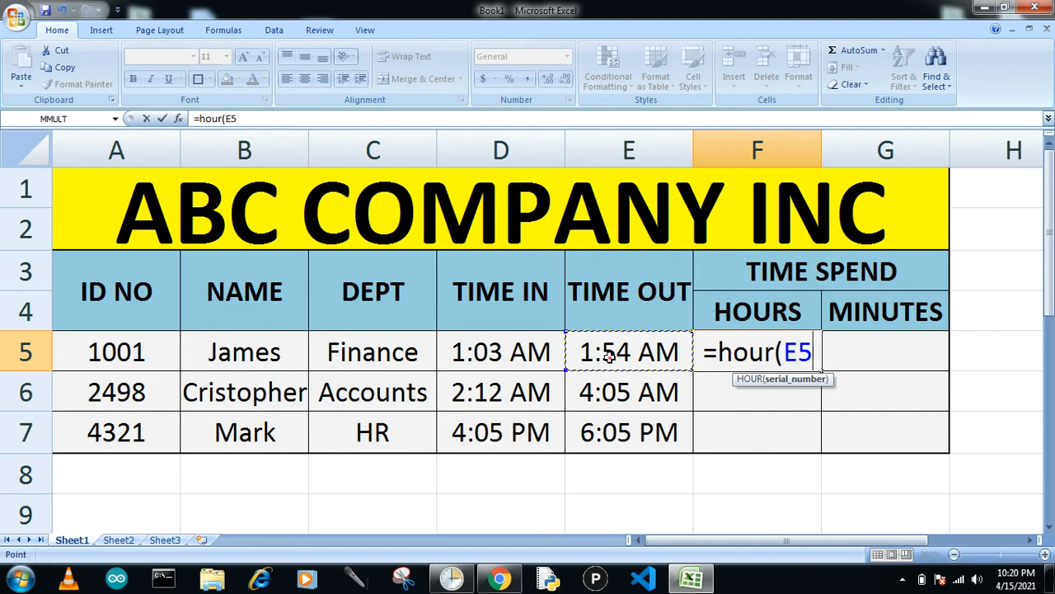
{"action": "type", "text": "-"}
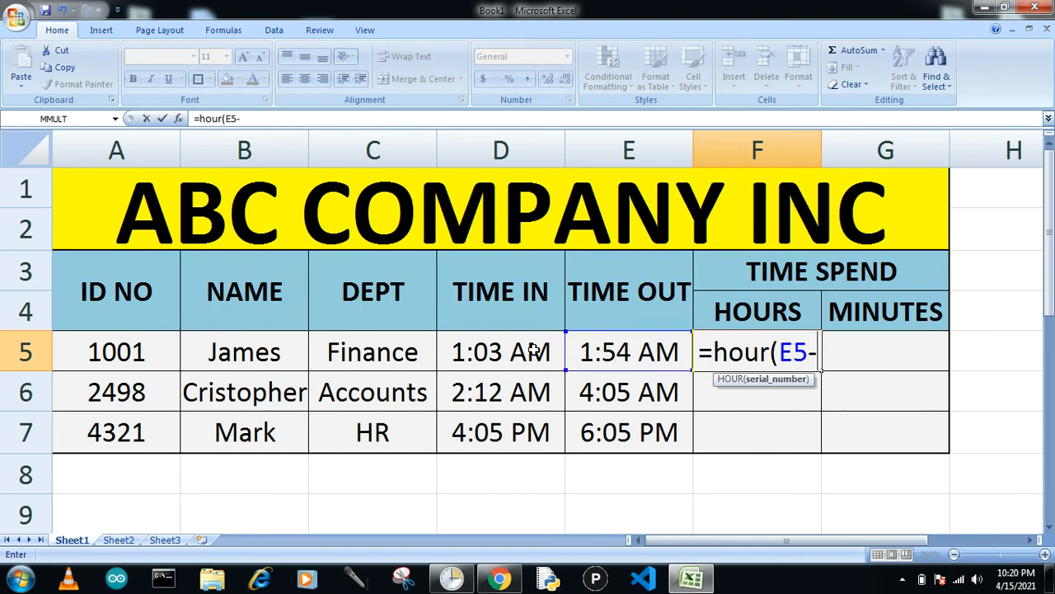
{"action": "left_click", "coordinate": [535, 351]}
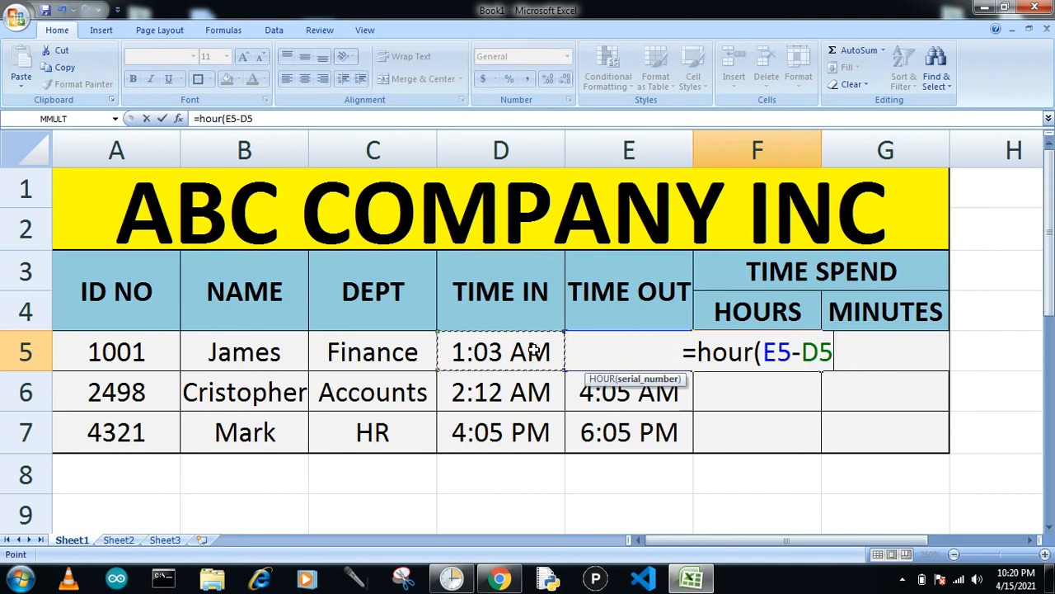
{"action": "type", "text": ")"}
{"action": "key", "text": "Return"}
Step: Copy the HOURS formula from F5 down through F7
{"action": "key", "text": "Up"}
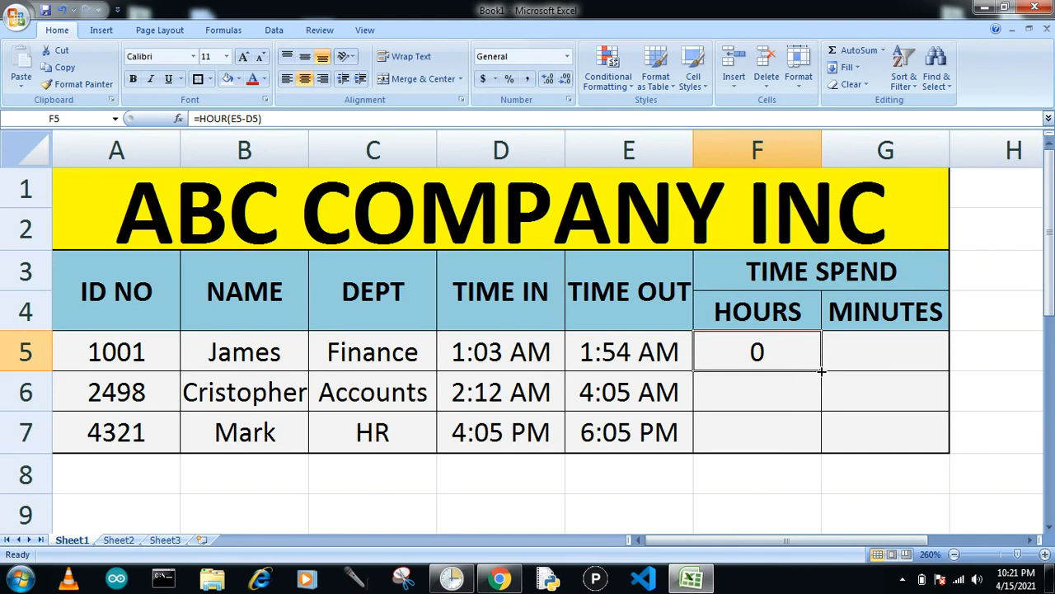
{"action": "left_click_drag", "start_coordinate": [822, 371], "coordinate": [822, 449]}
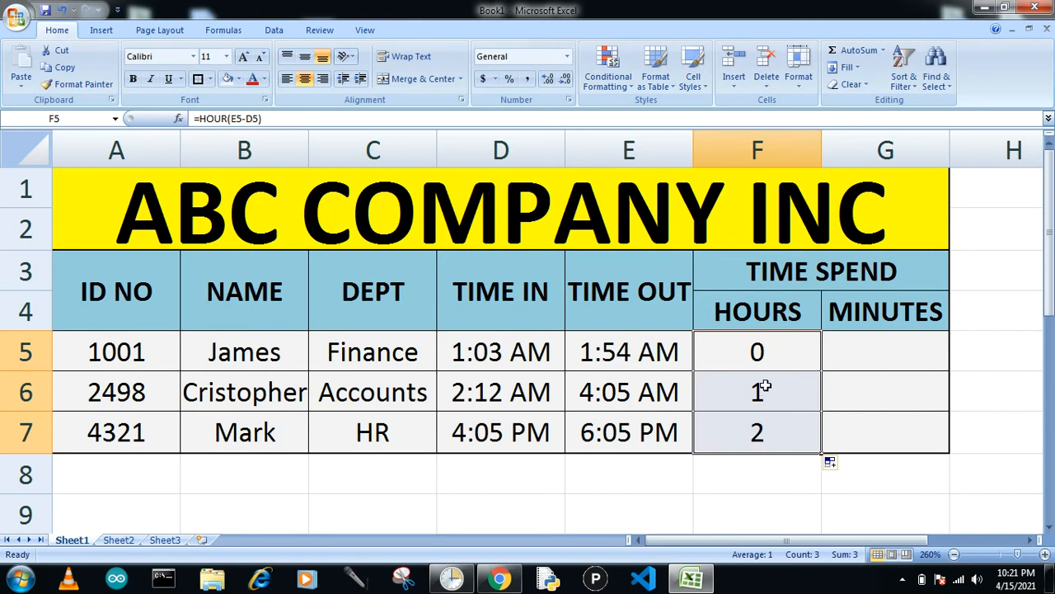
Step: Enter =MINUTE(E5-D5) in G5 to calculate the first employee's minutes spent
{"action": "left_click", "coordinate": [908, 355]}
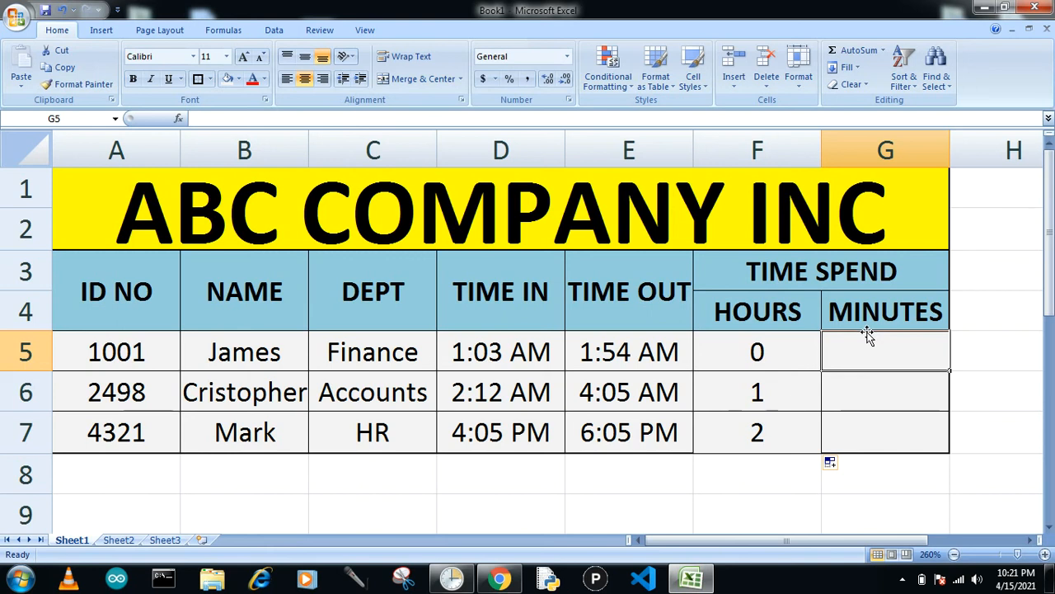
{"action": "type", "text": "=mun"}
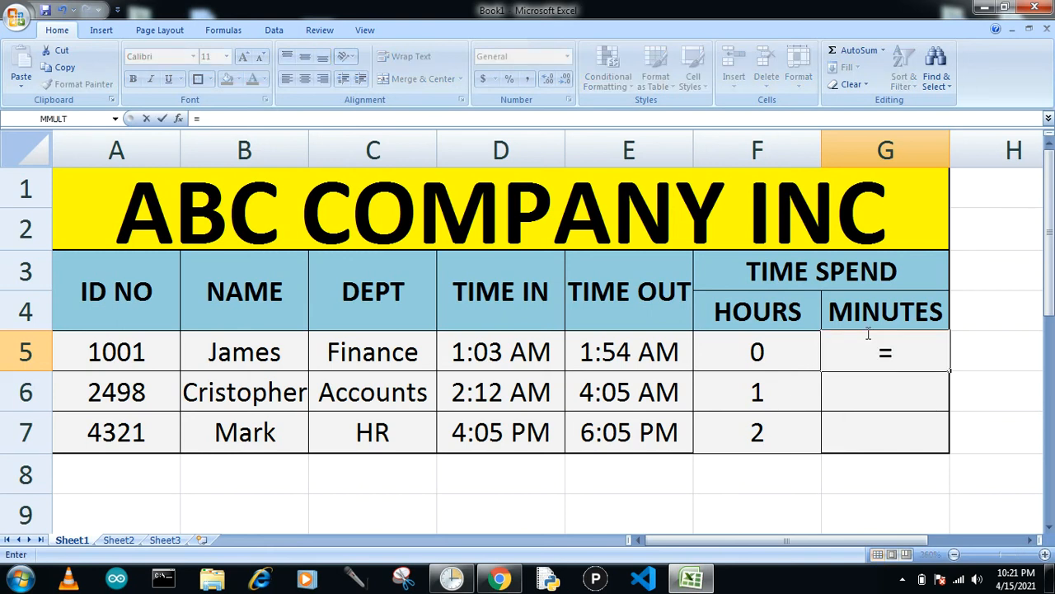
{"action": "key", "text": "BackSpace"}
{"action": "key", "text": "BackSpace"}
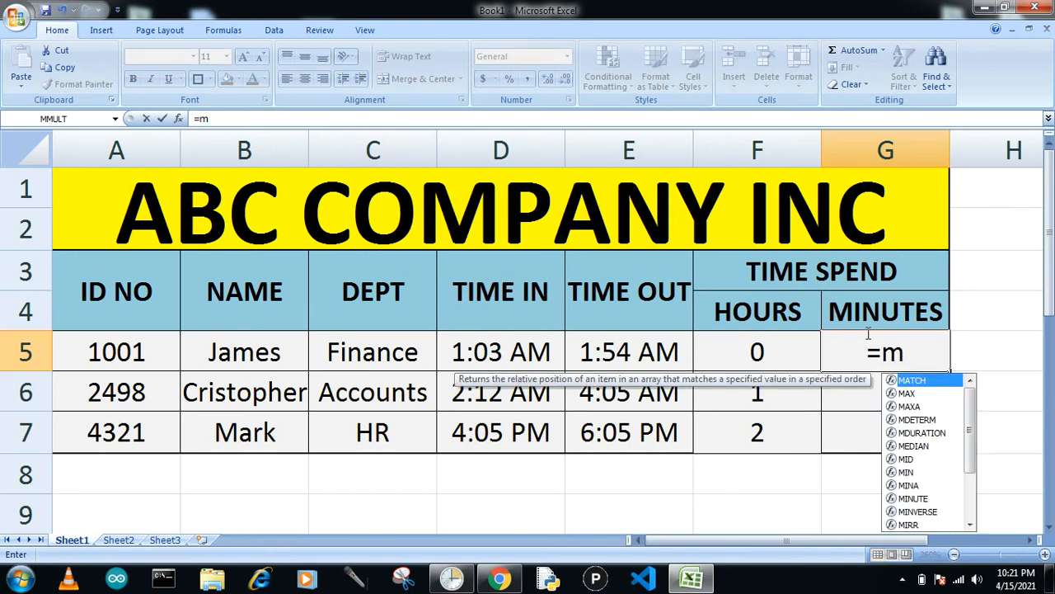
{"action": "type", "text": "inute"}
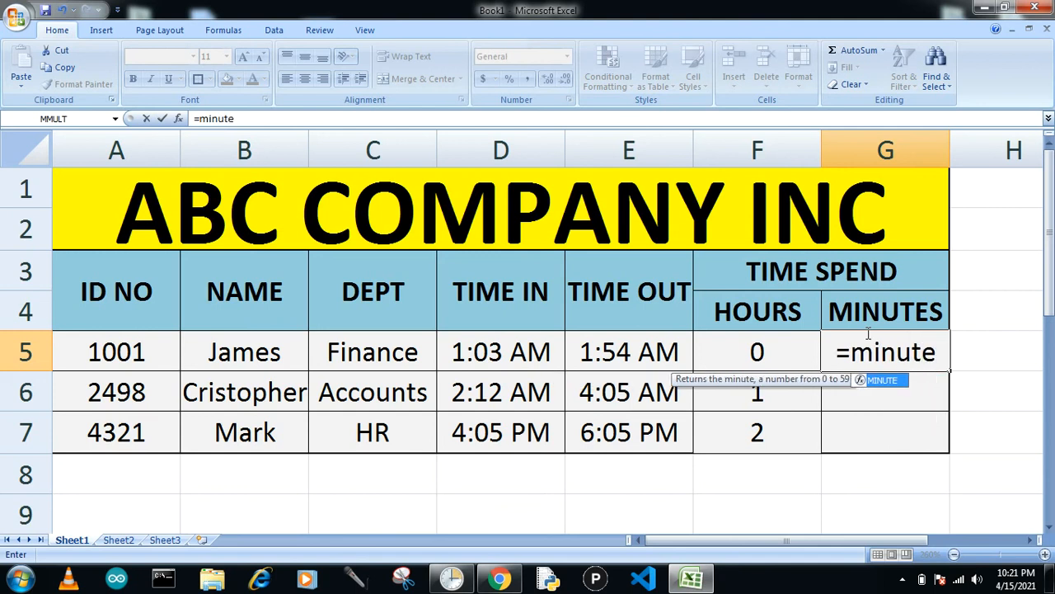
{"action": "type", "text": "("}
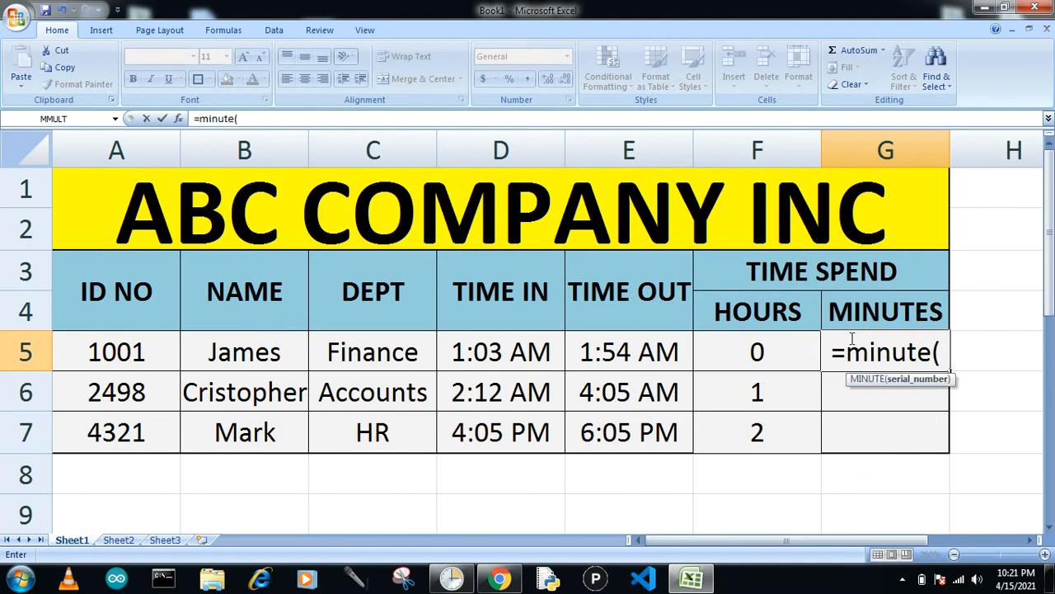
{"action": "left_click", "coordinate": [657, 355]}
{"action": "type", "text": "-"}
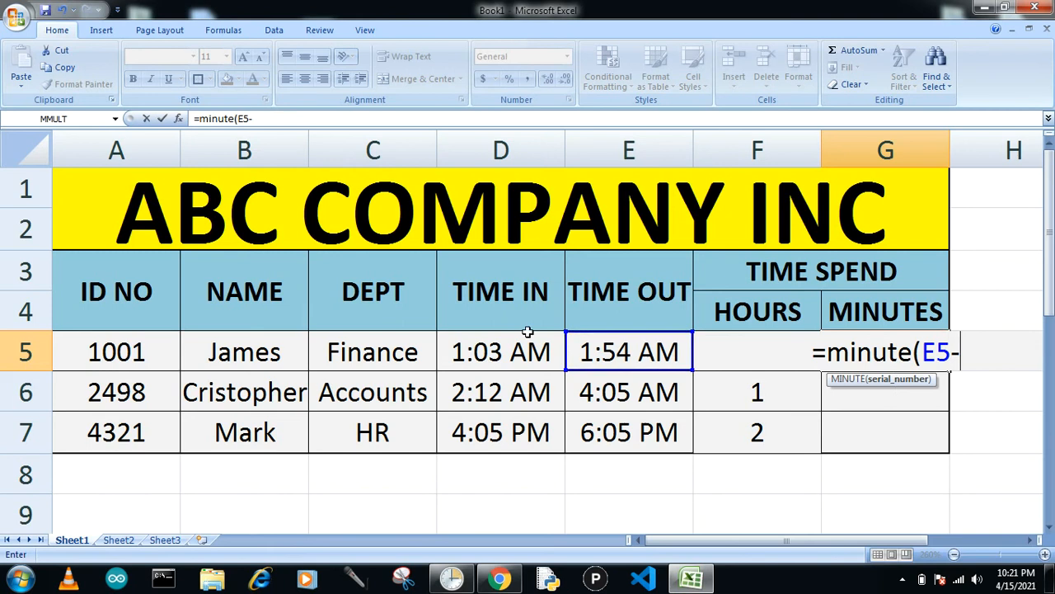
{"action": "left_click", "coordinate": [485, 343]}
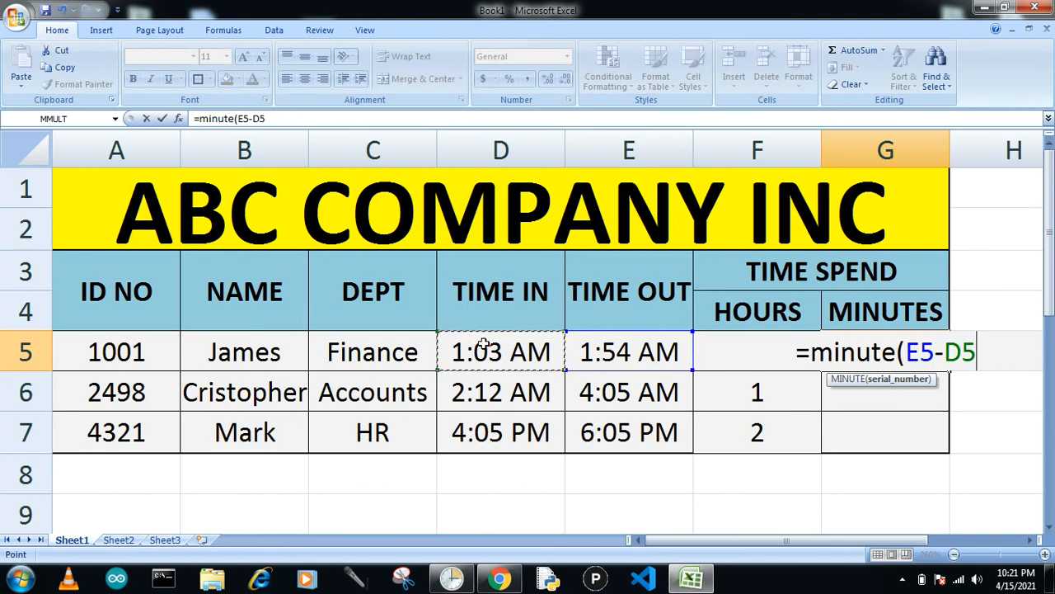
{"action": "type", "text": ")"}
{"action": "key", "text": "Return"}
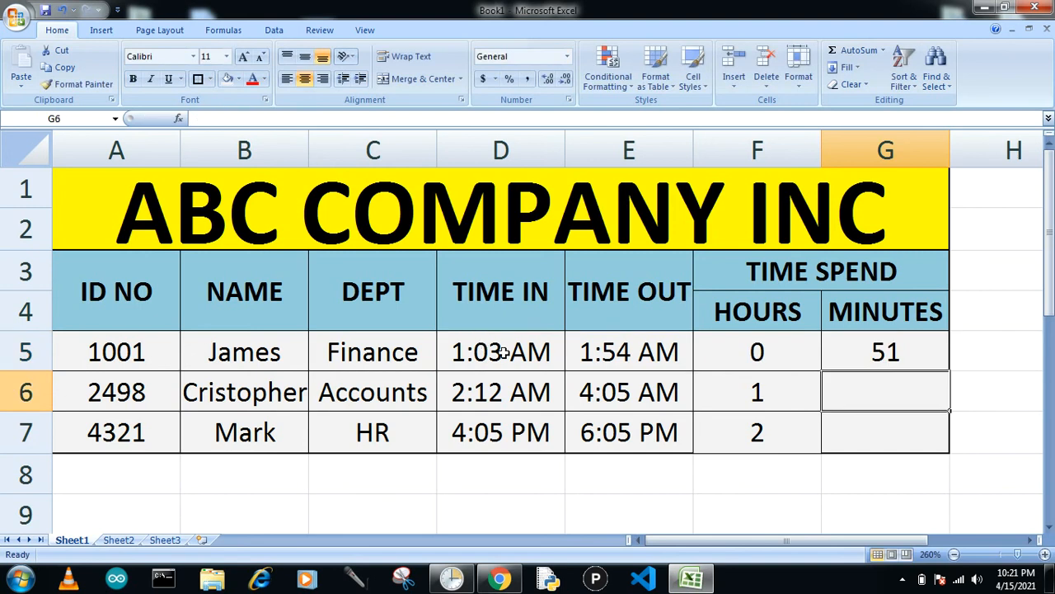
Step: Copy the MINUTES formula from G5 down through G7
{"action": "left_click", "coordinate": [886, 351]}
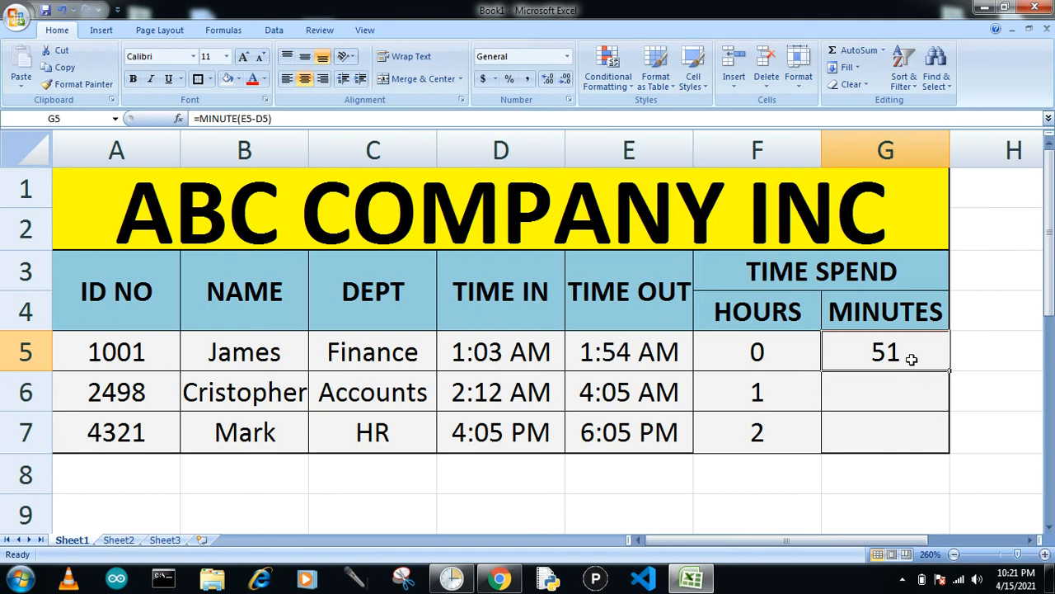
{"action": "left_click_drag", "start_coordinate": [950, 370], "coordinate": [937, 445]}
{"action": "left_click", "coordinate": [961, 397]}
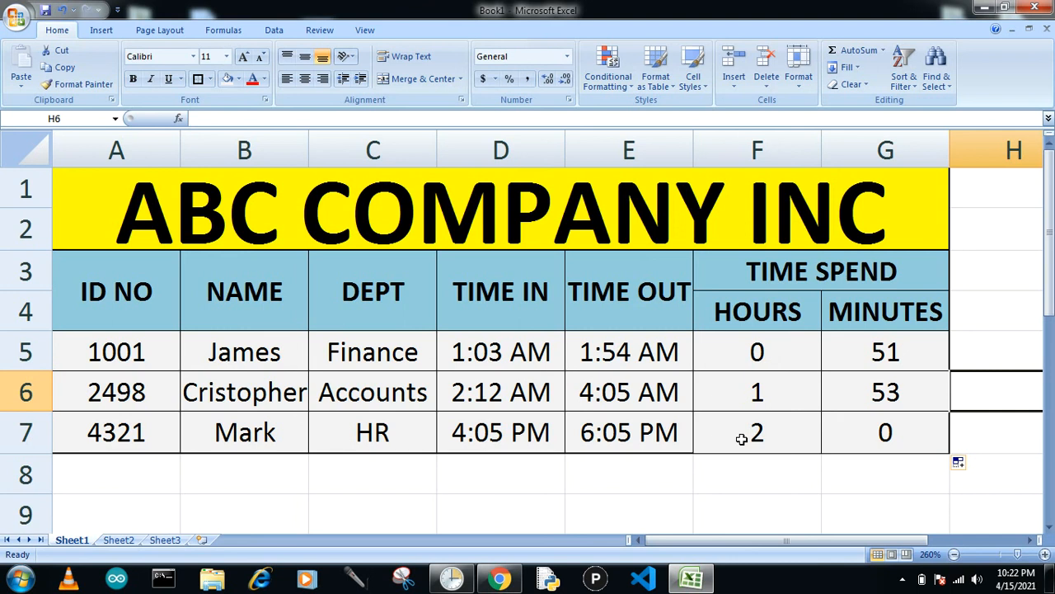
Step: Change the last employee's time out in E7 to 6:10 PM
{"action": "left_click", "coordinate": [491, 441]}
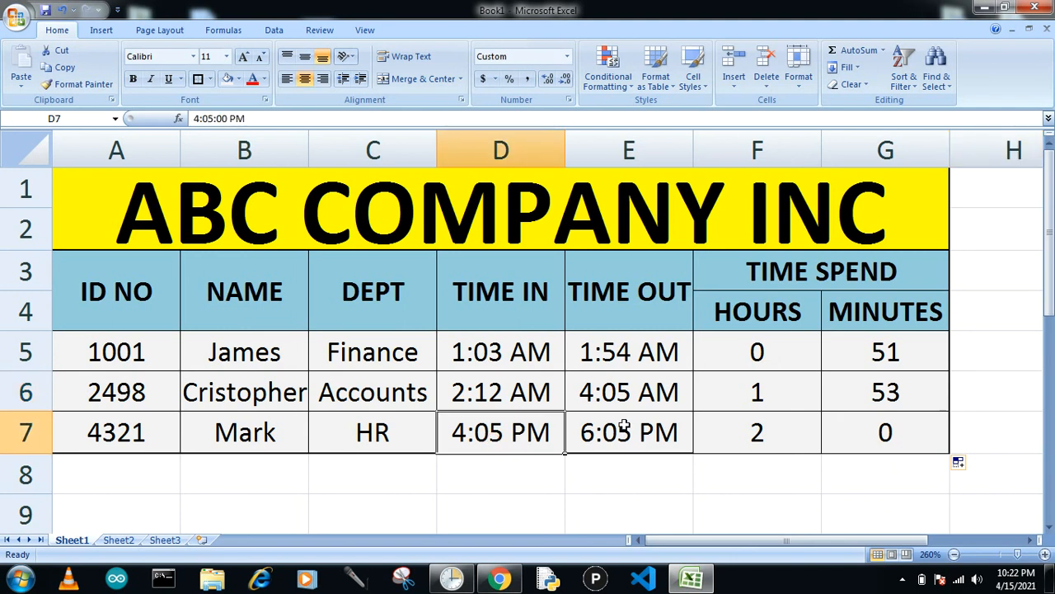
{"action": "left_click", "coordinate": [625, 426]}
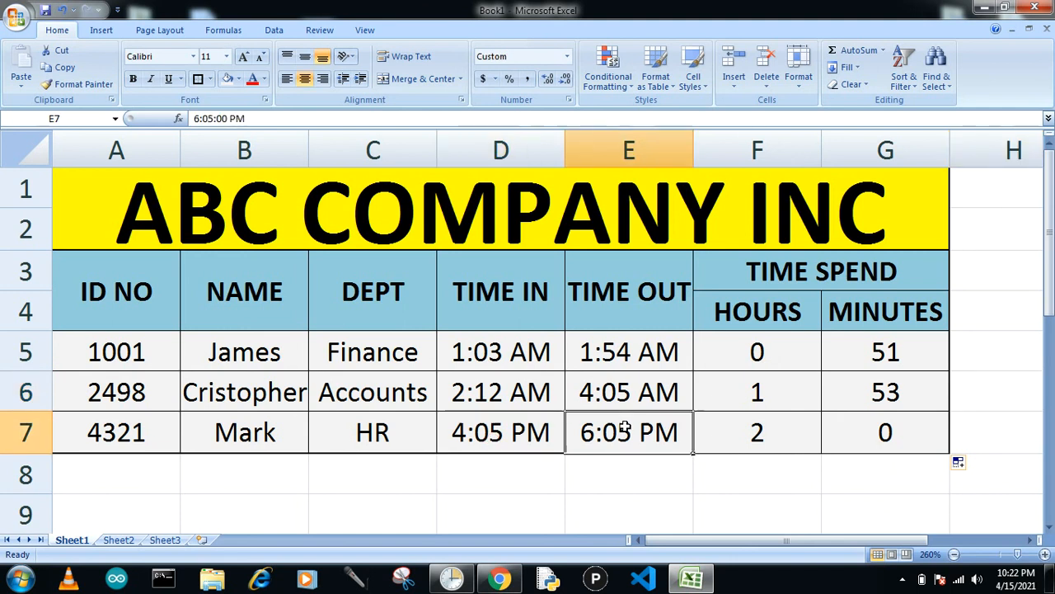
{"action": "left_click", "coordinate": [204, 118]}
{"action": "type", "text": "10"}
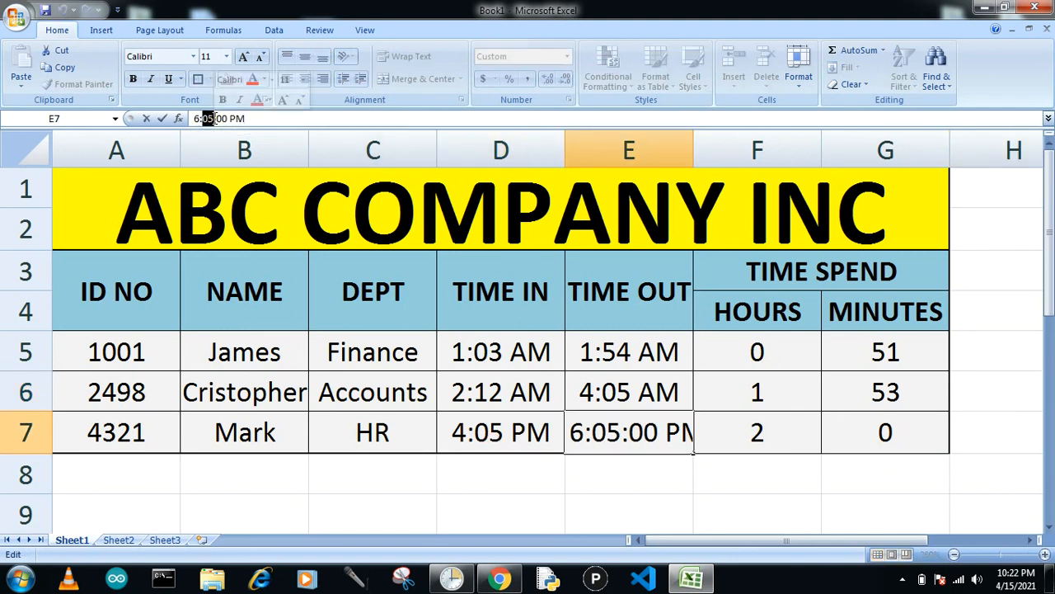
{"action": "key", "text": "Return"}
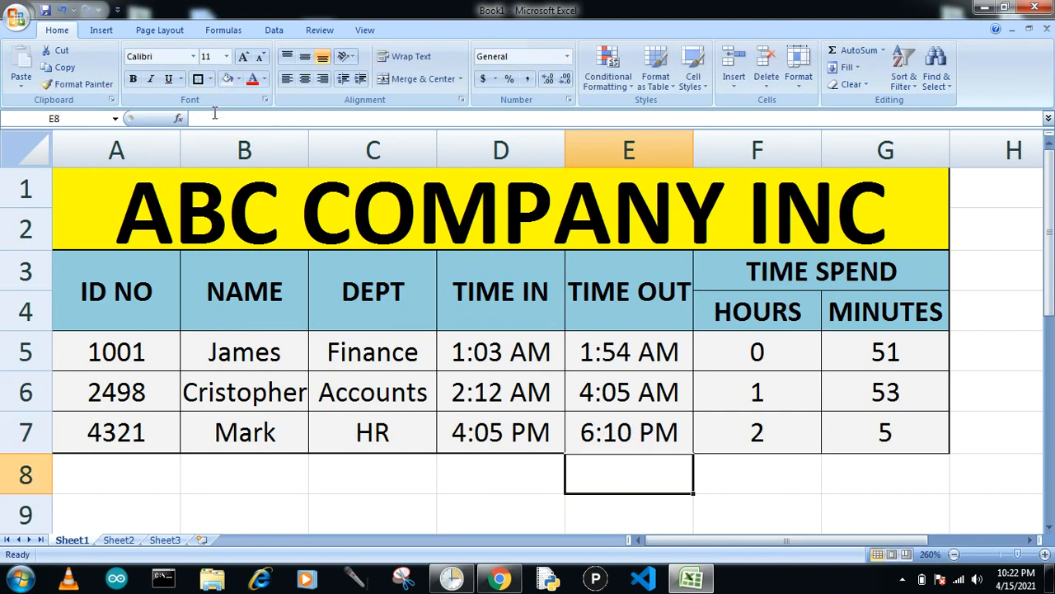